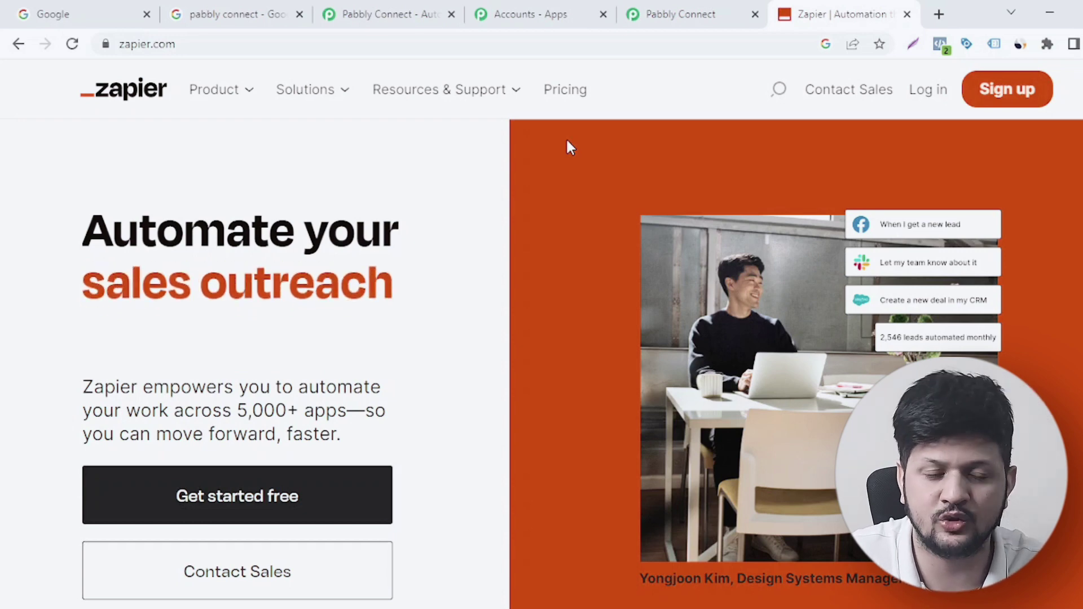
# Review the Pabbly Connect pricing plans, comparing monthly task allowances, prices and the quoted Zapier charges.
pyautogui.click(399, 22)
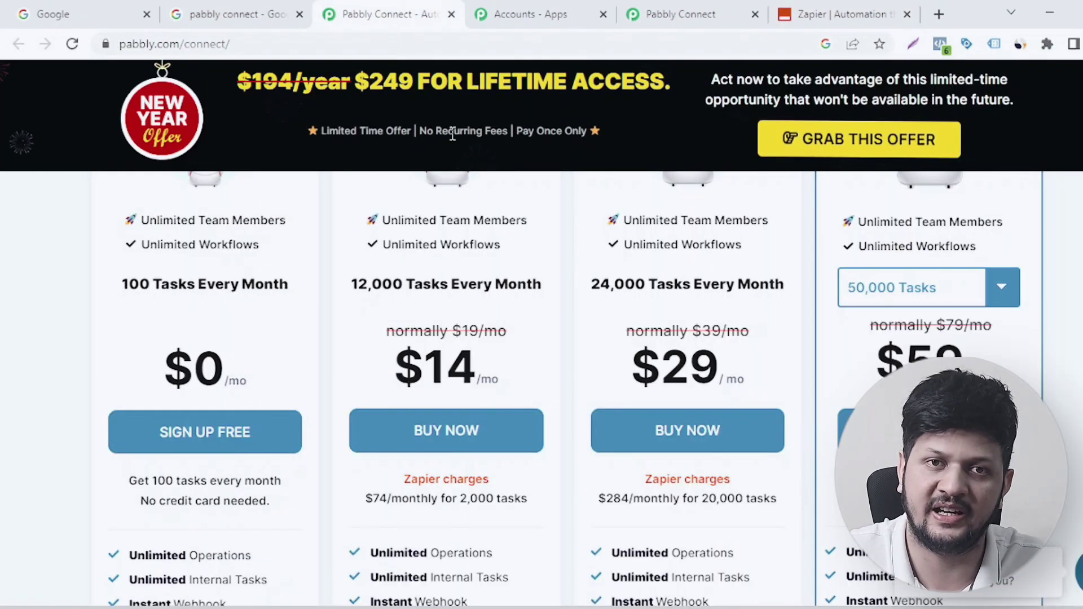
pyautogui.scroll(4, 54, 309)
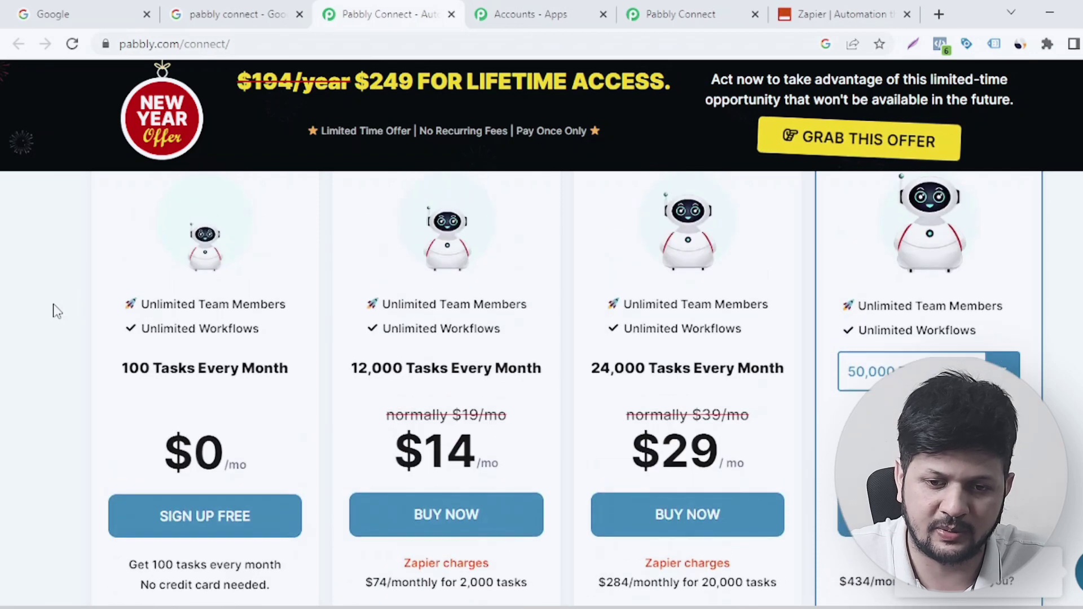
pyautogui.scroll(-1, 56, 311)
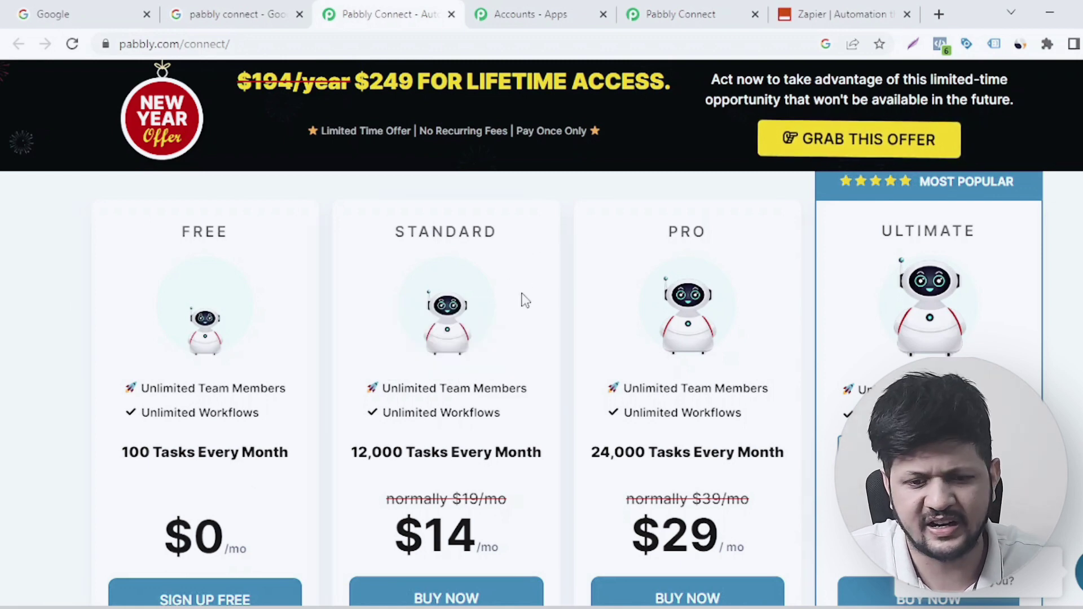
pyautogui.scroll(-2, 524, 299)
pyautogui.moveTo(391, 382)
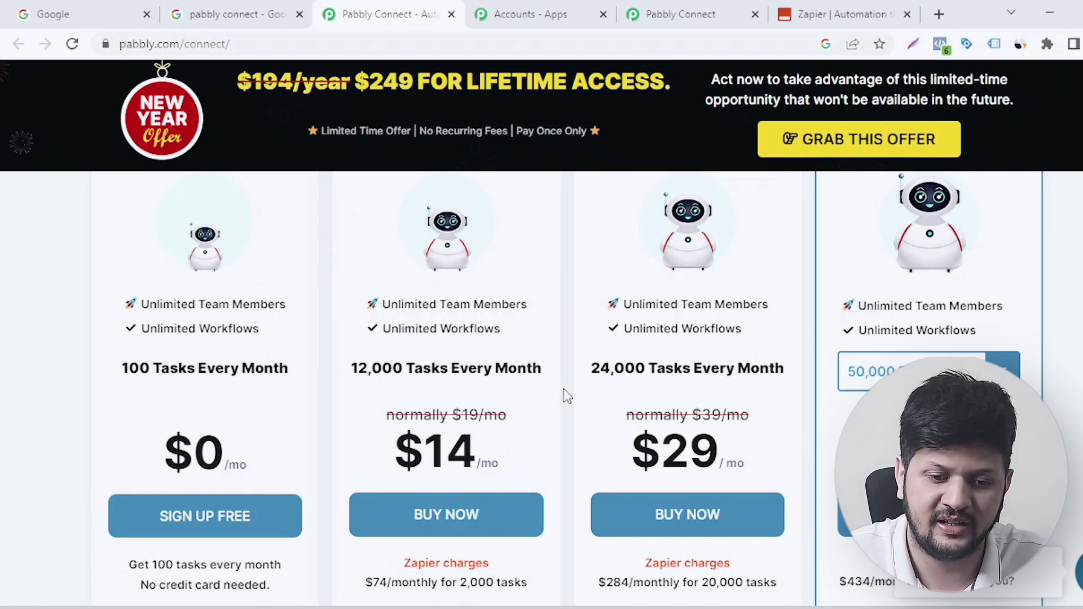
pyautogui.scroll(-2, 540, 417)
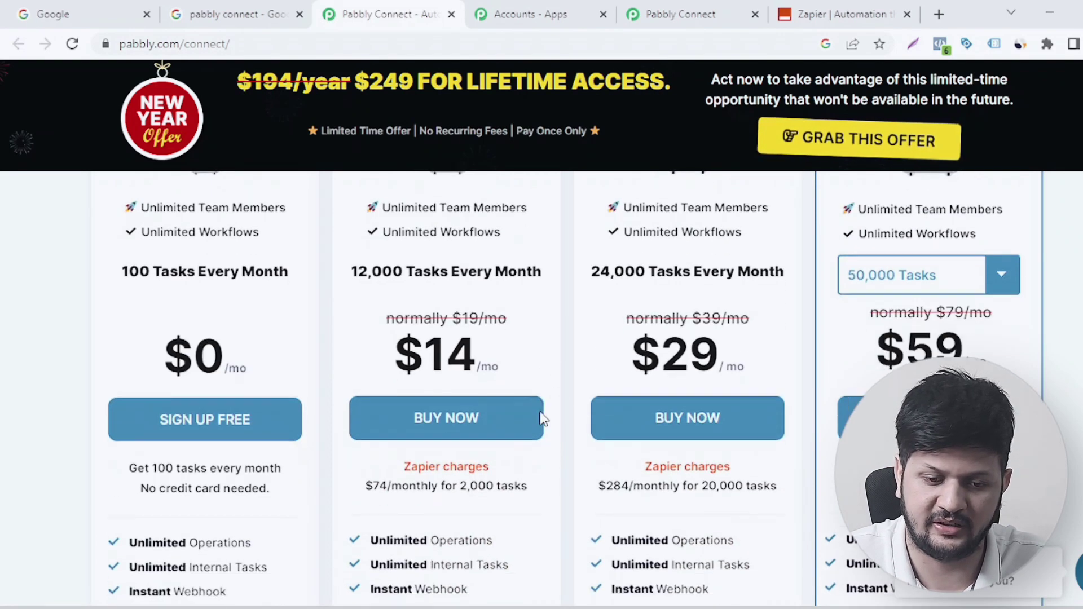
pyautogui.scroll(-1, 540, 418)
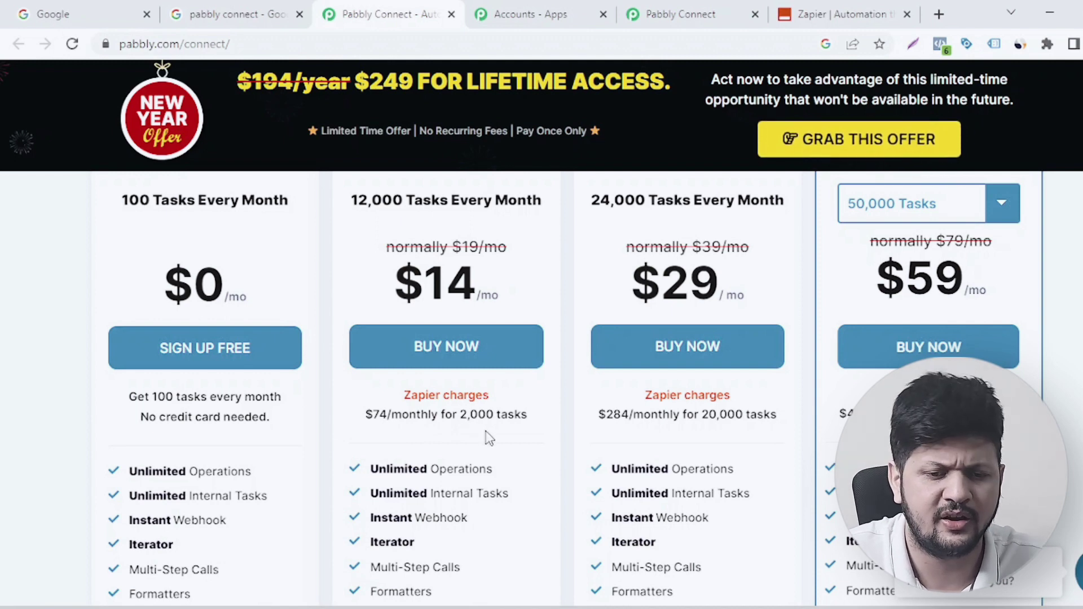
pyautogui.scroll(1, 520, 427)
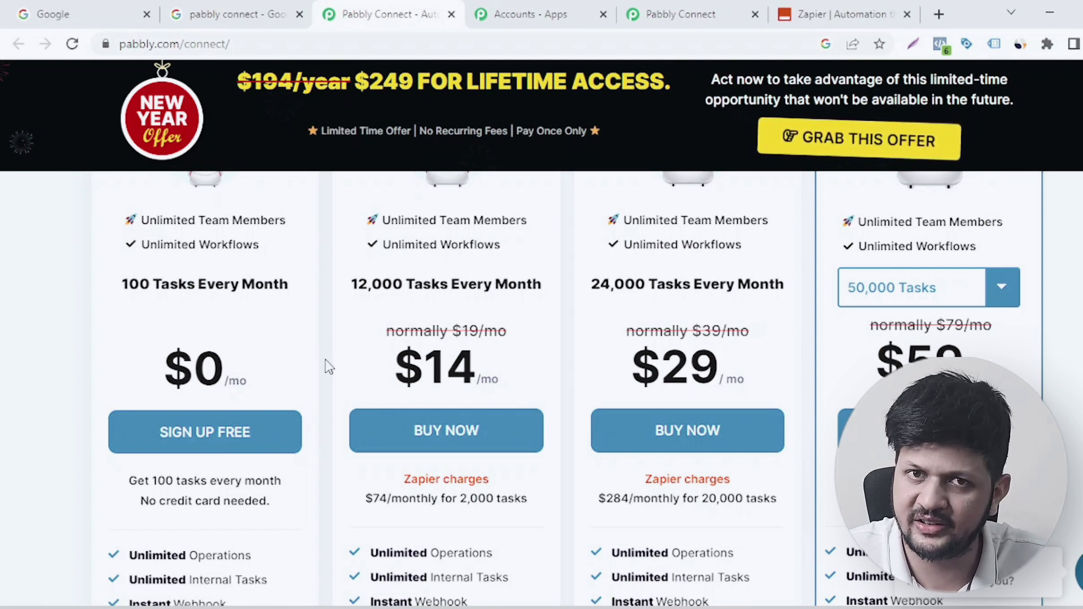
# Create a new workflow named "FB Leads To Gmail" from the Pabbly Connect dashboard.
pyautogui.click(536, 15)
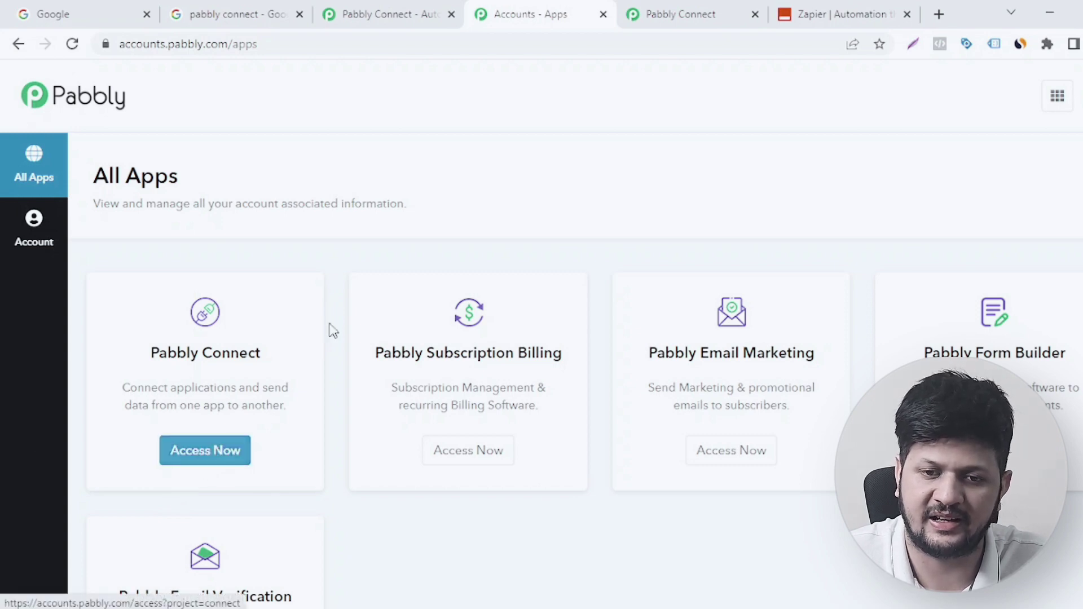
pyautogui.click(705, 13)
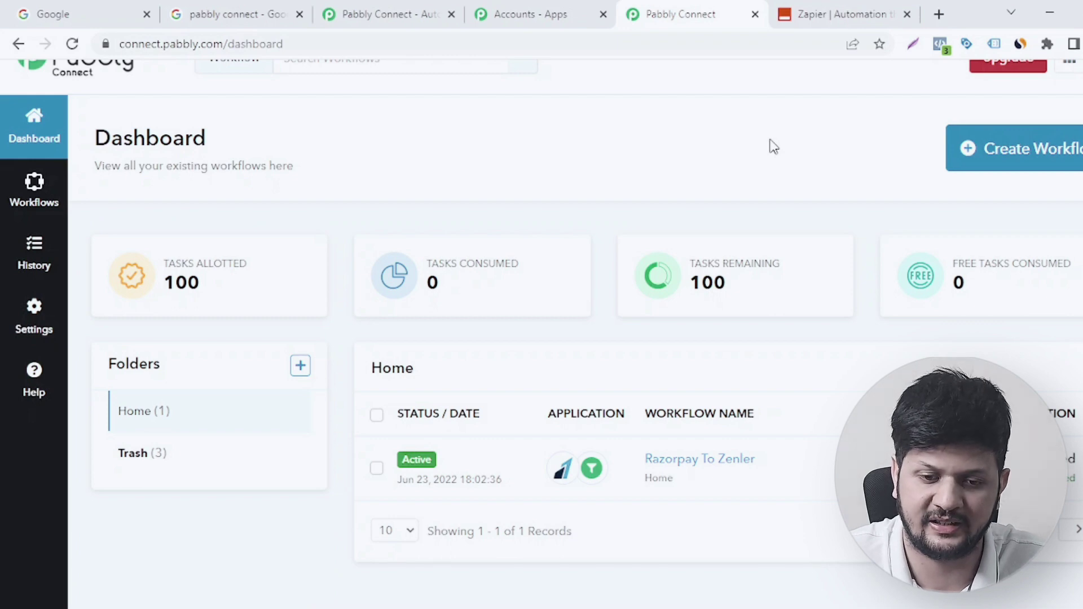
pyautogui.moveTo(756, 303)
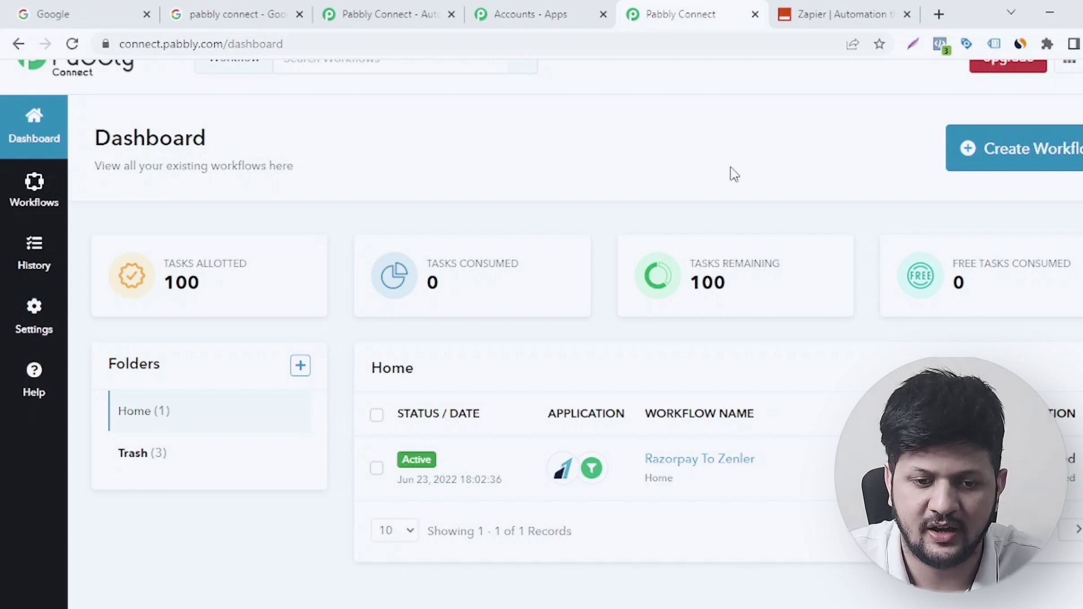
pyautogui.click(1015, 141)
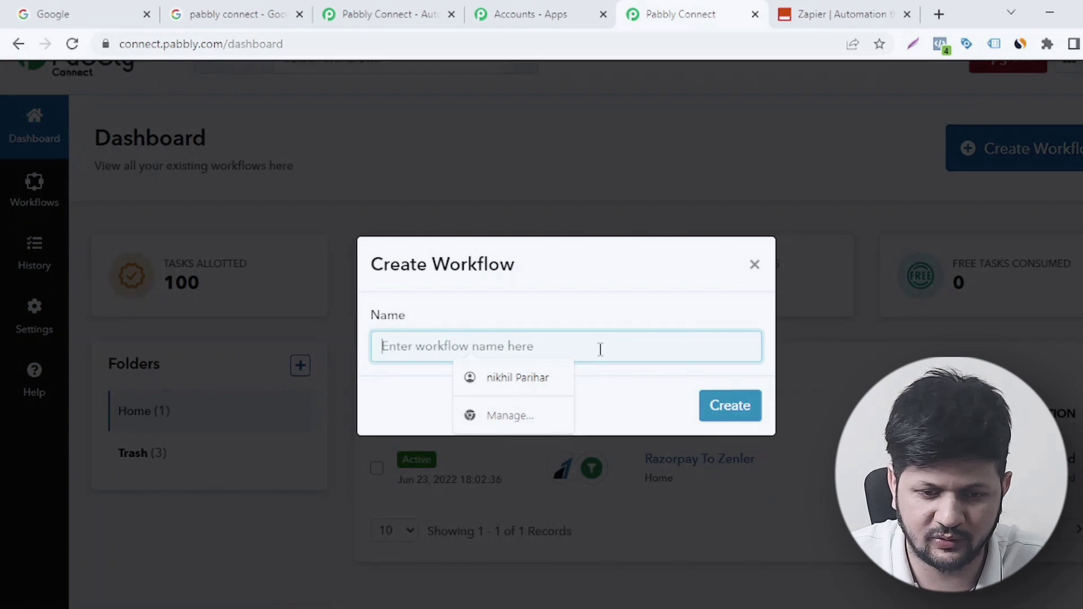
pyautogui.write('F')
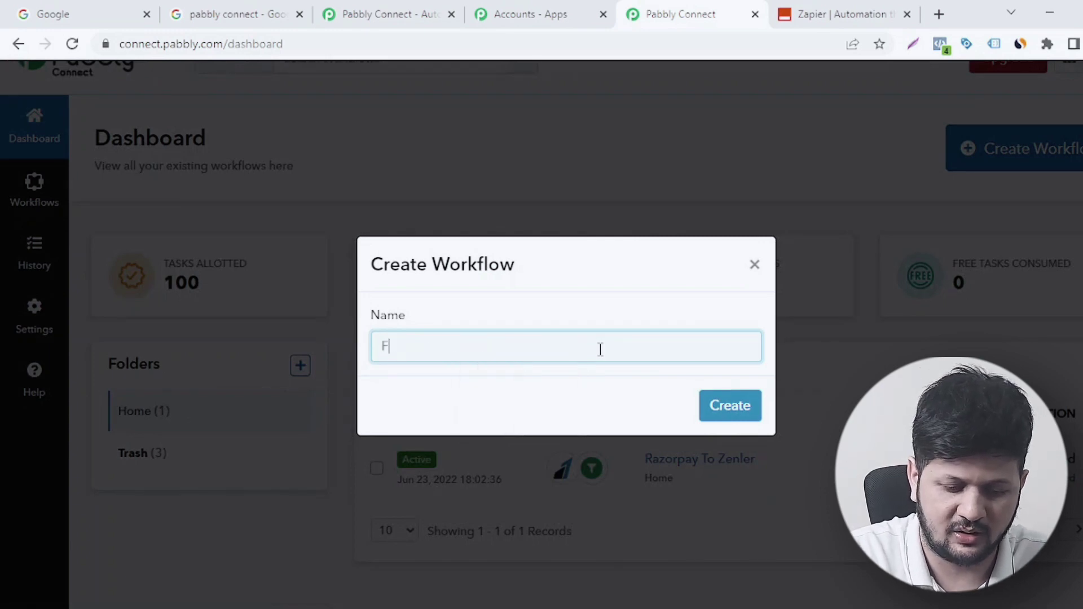
pyautogui.write('B Lea')
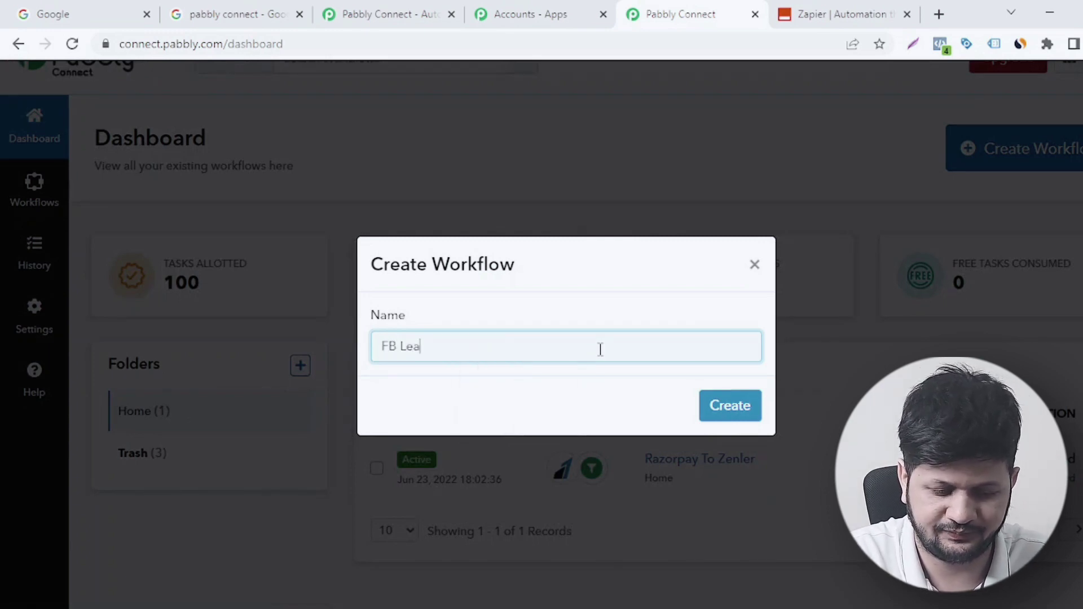
pyautogui.write('ds To Gmail')
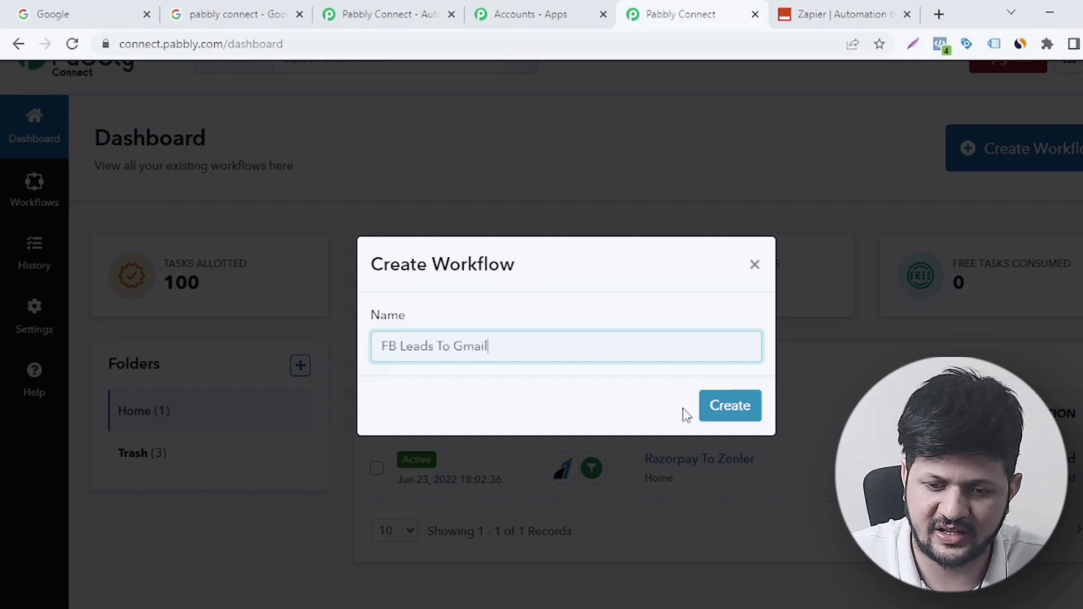
pyautogui.click(715, 404)
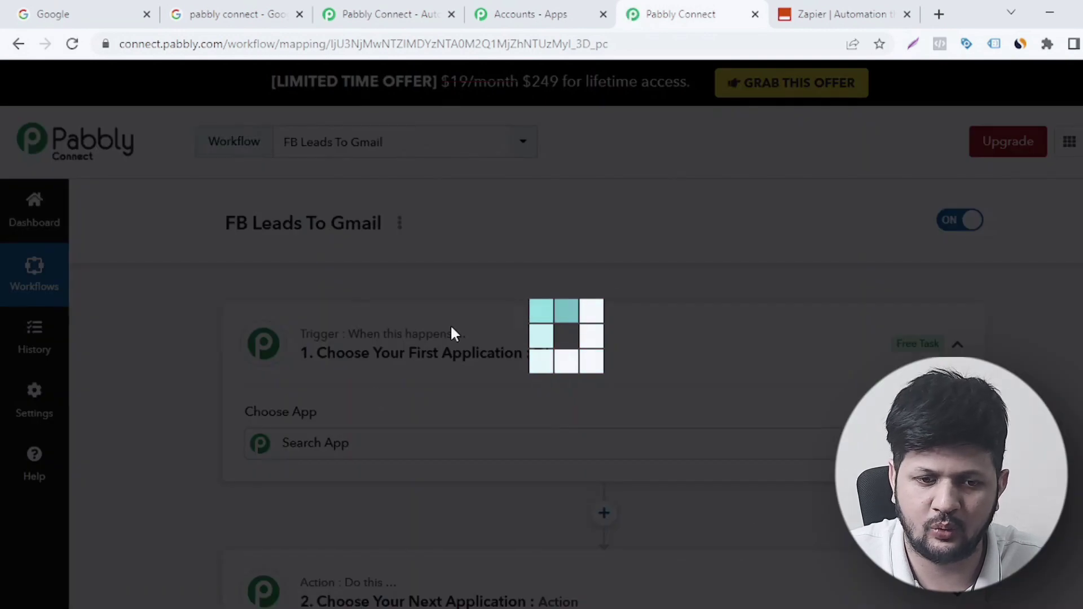
# Set the workflow's trigger app to Facebook Lead Ads with the New Lead (Instant) event.
pyautogui.scroll(-3, 1048, 318)
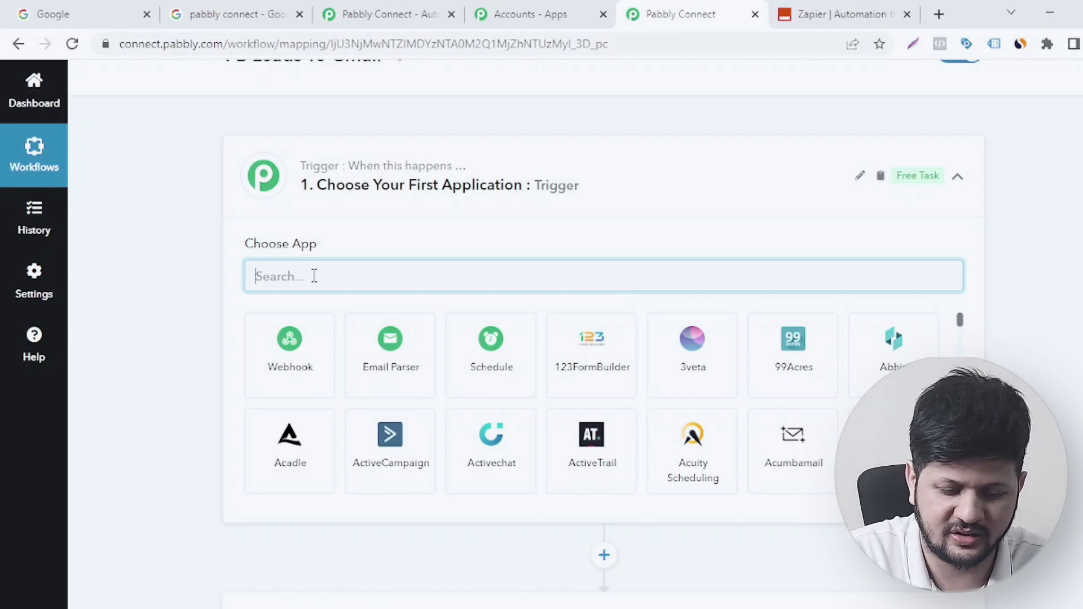
pyautogui.write('facebook')
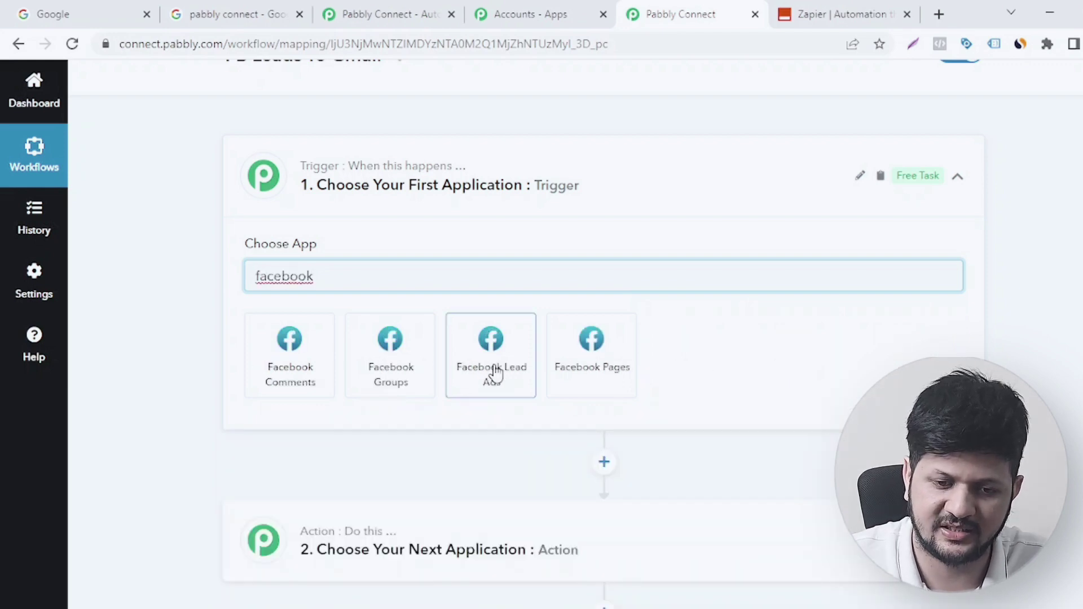
pyautogui.click(497, 369)
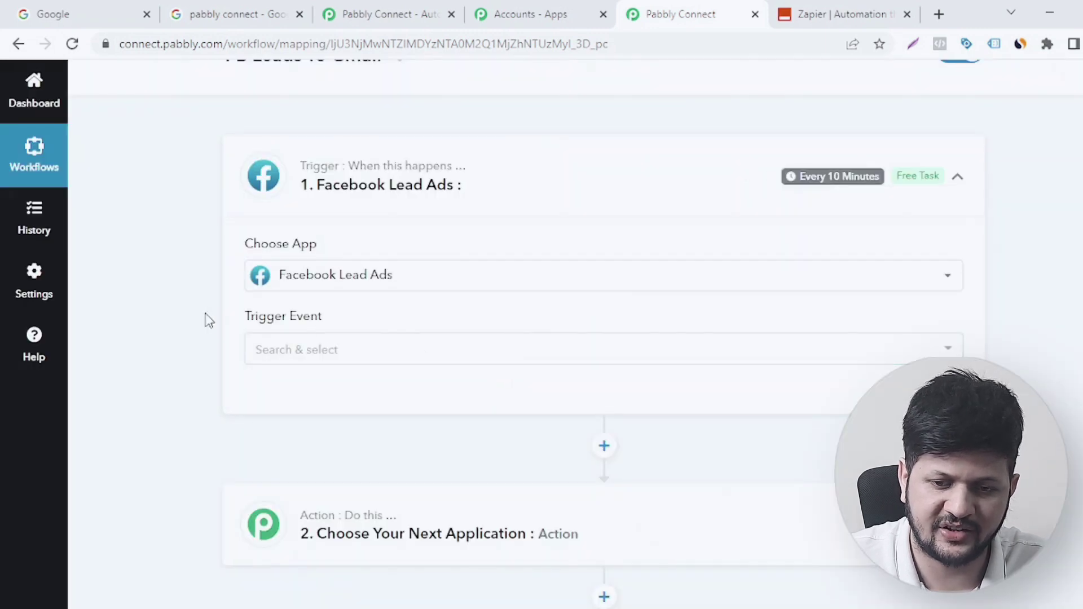
pyautogui.click(708, 360)
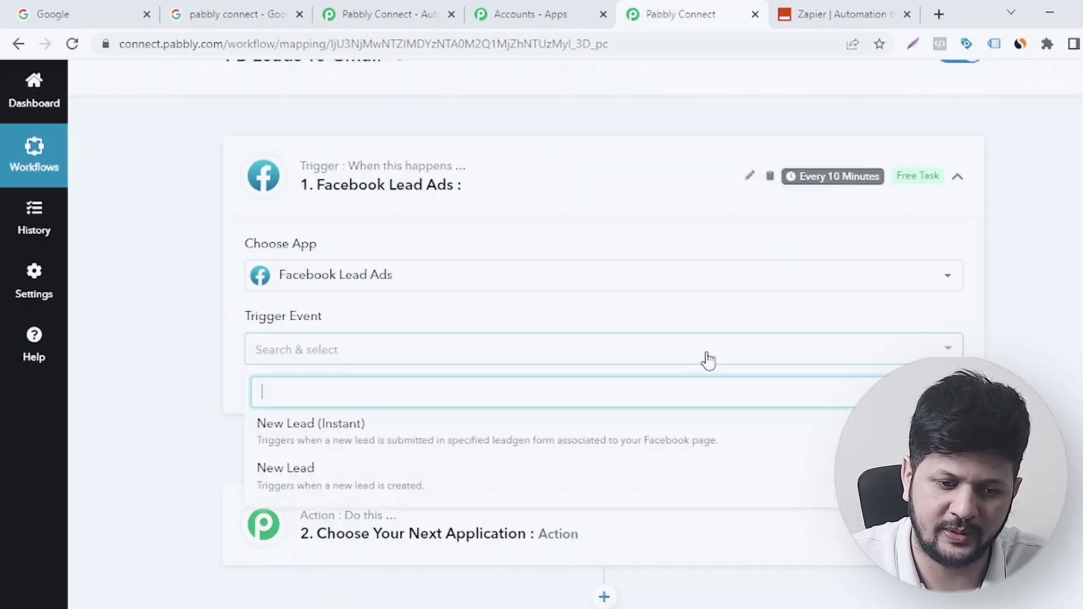
pyautogui.click(346, 437)
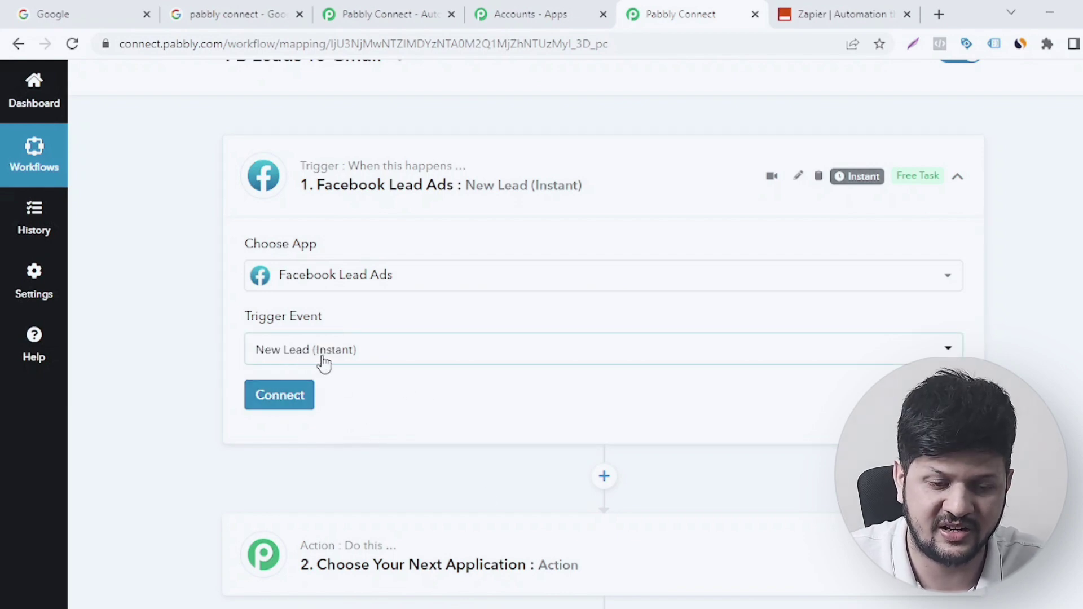
# Connect the trigger using the existing connection Facebook Lead Ads #1 and save it.
pyautogui.click(282, 397)
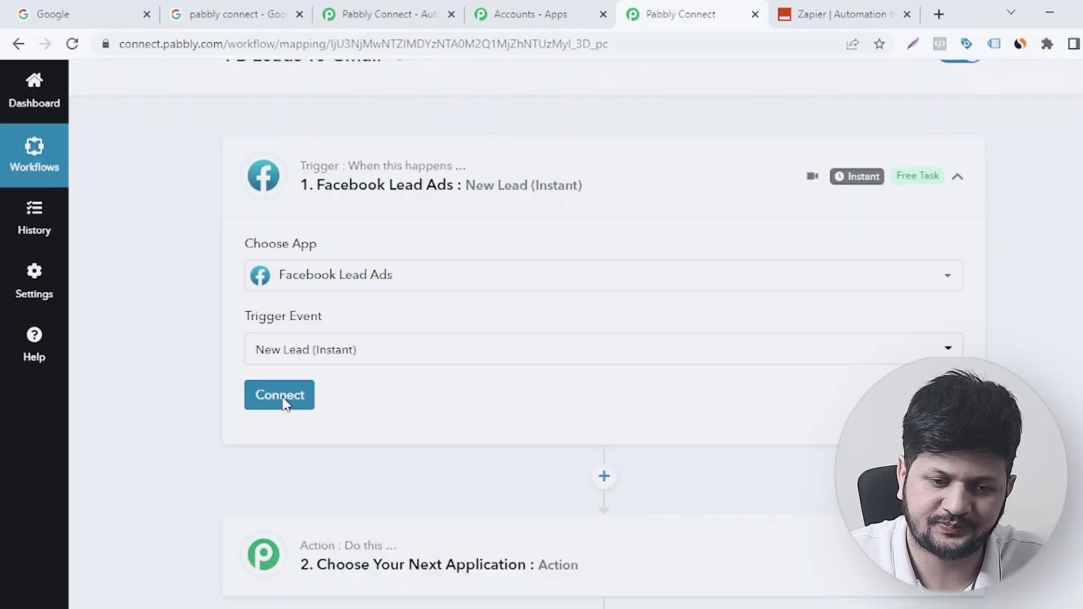
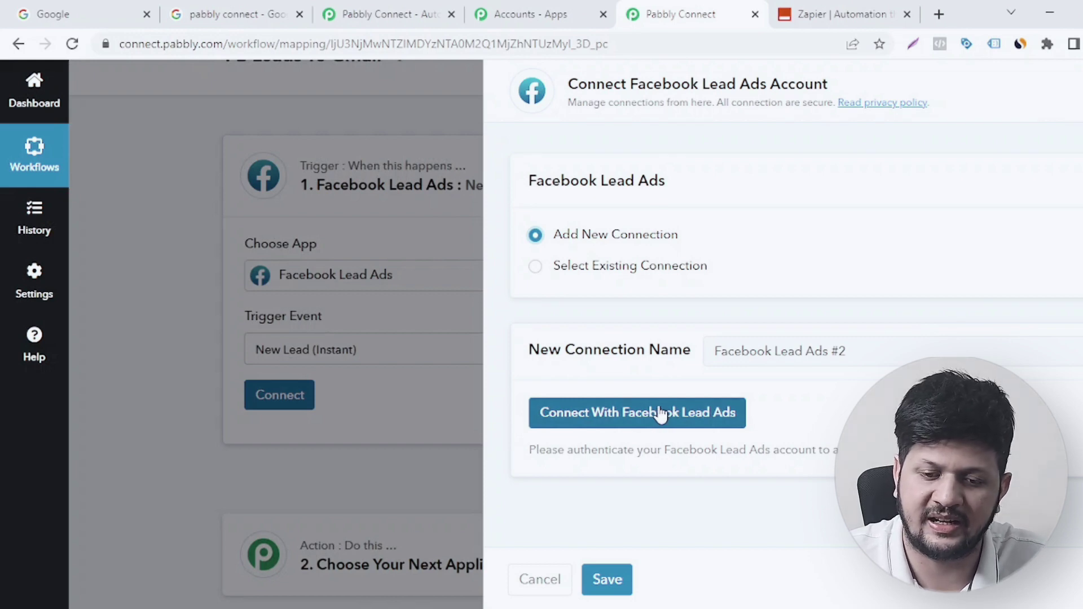
pyautogui.click(533, 268)
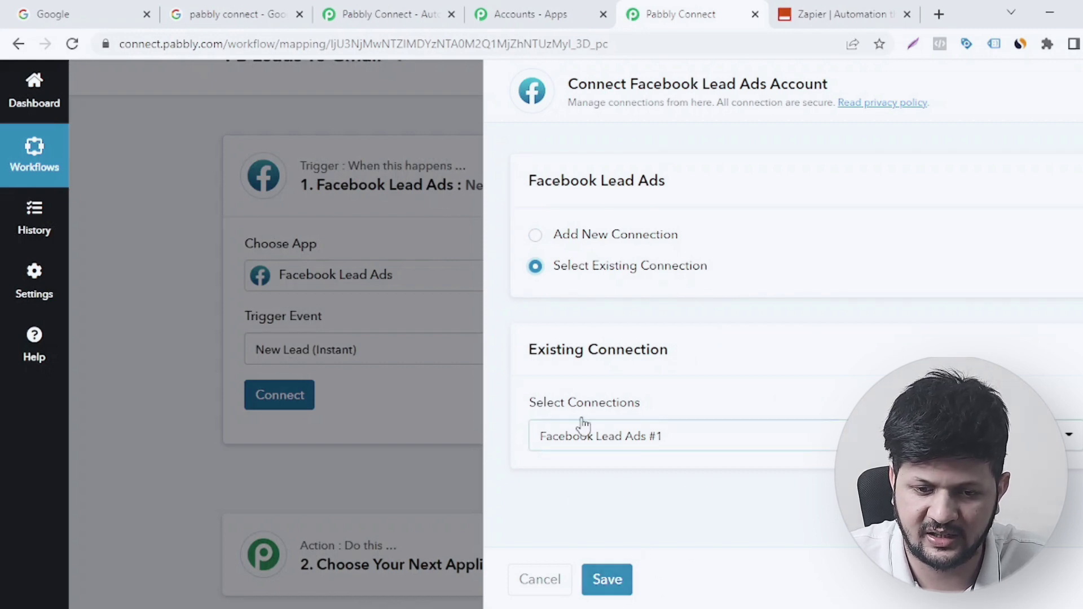
pyautogui.click(617, 583)
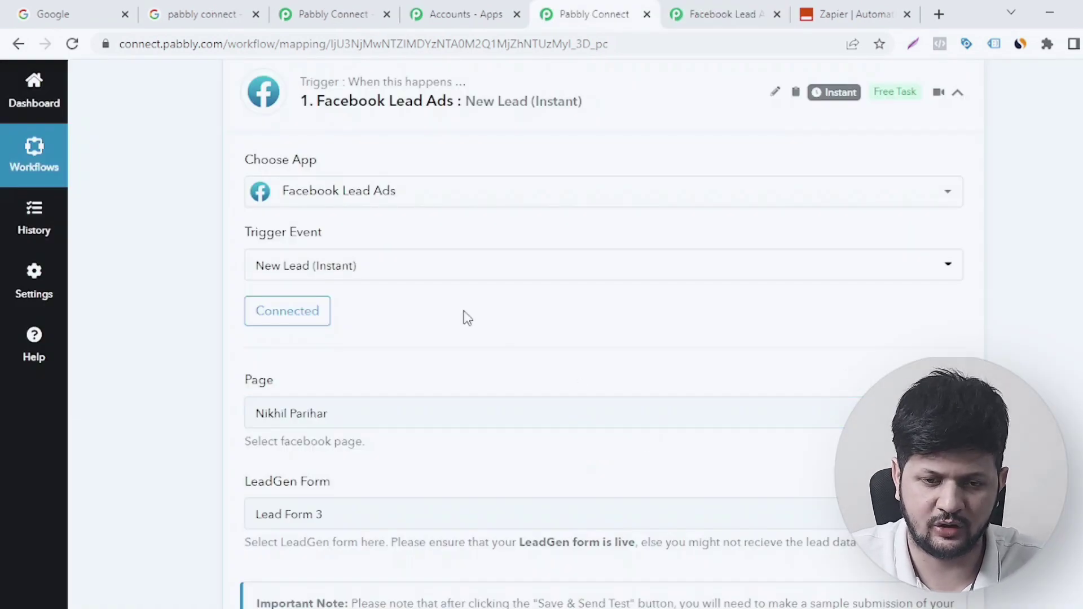
# Check the trigger's Facebook page and the LeadGen forms available for it.
pyautogui.scroll(-2, 470, 314)
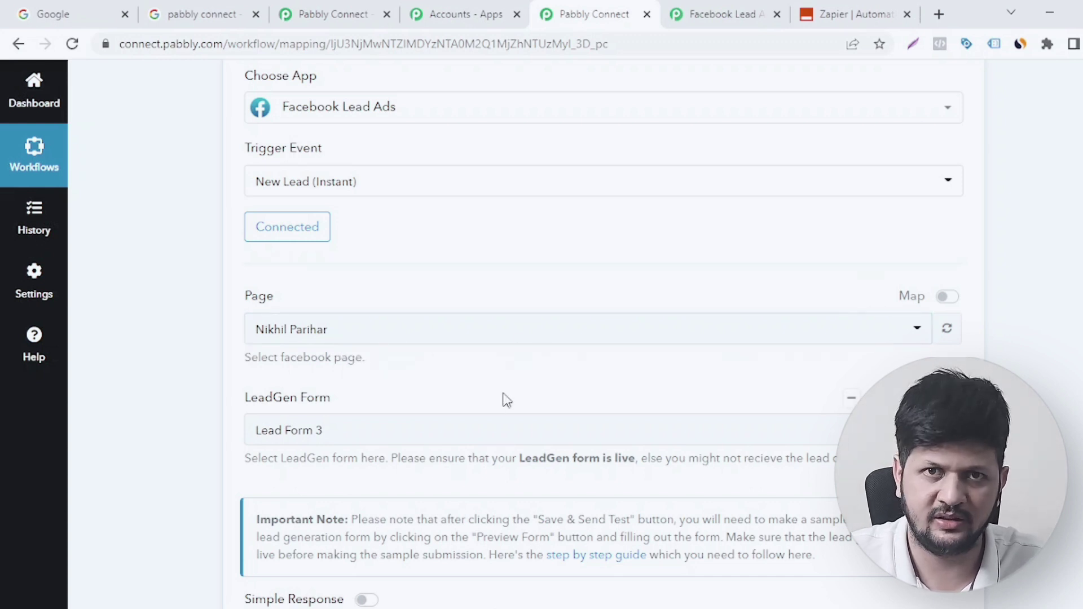
pyautogui.scroll(-3, 479, 373)
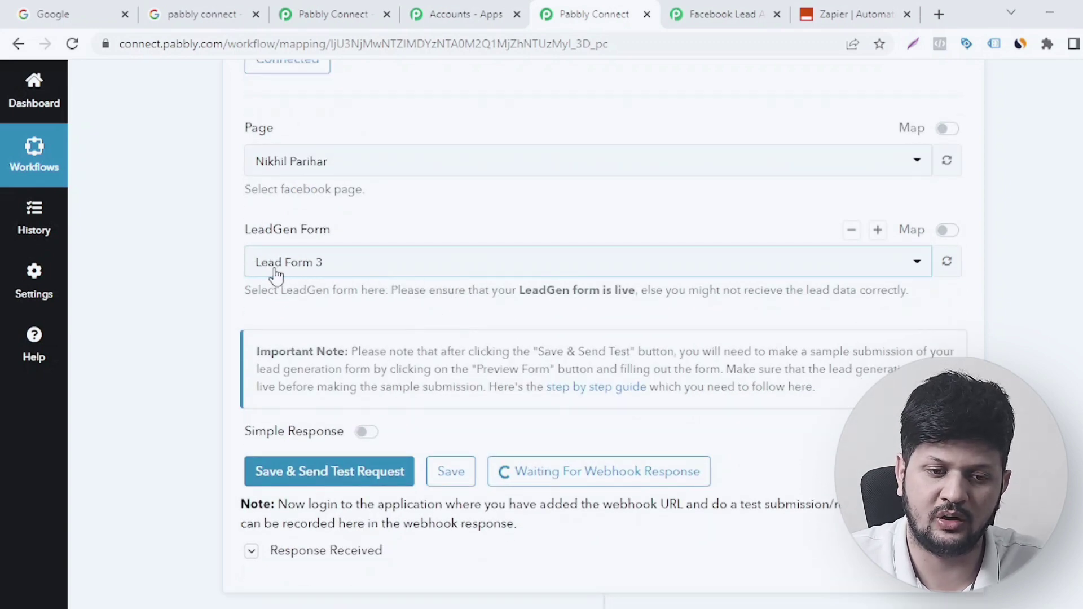
pyautogui.click(360, 271)
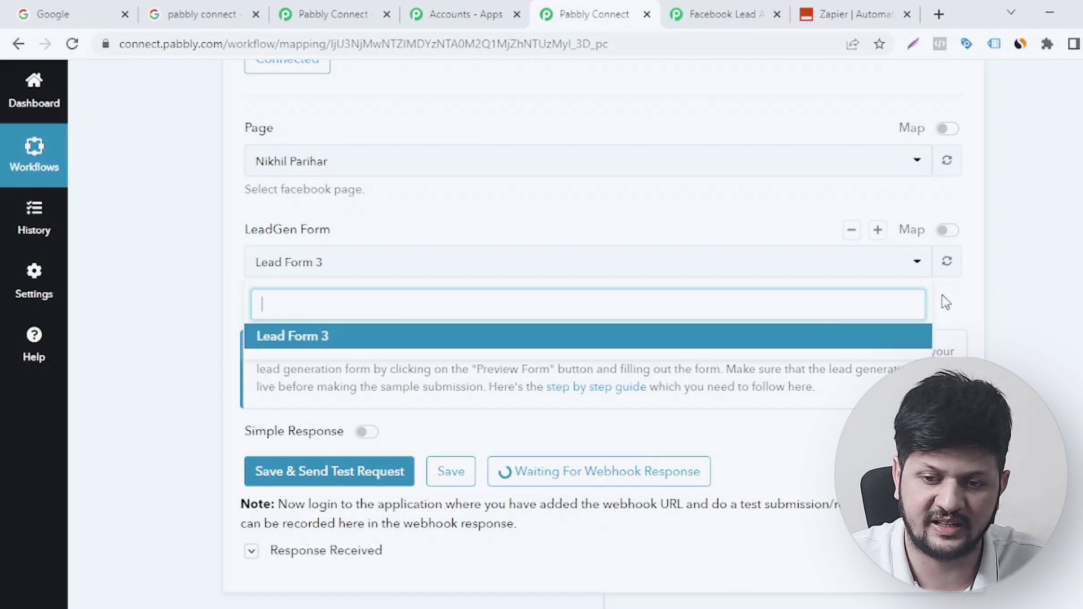
pyautogui.click(1031, 301)
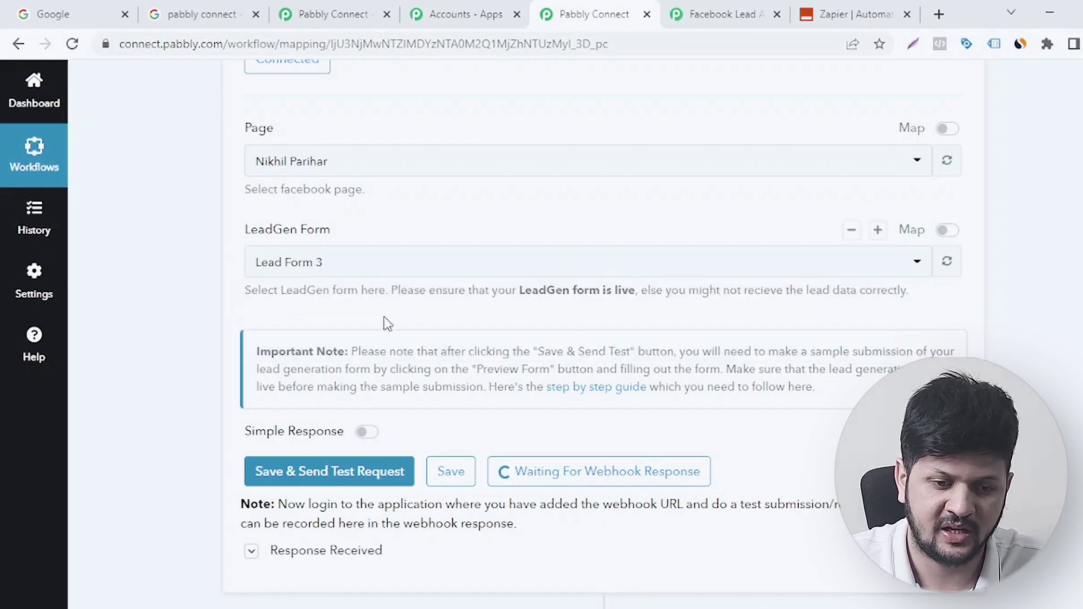
# Save the Facebook Lead Ads trigger for Lead Form 3 and resend its test request.
pyautogui.scroll(-3, 382, 322)
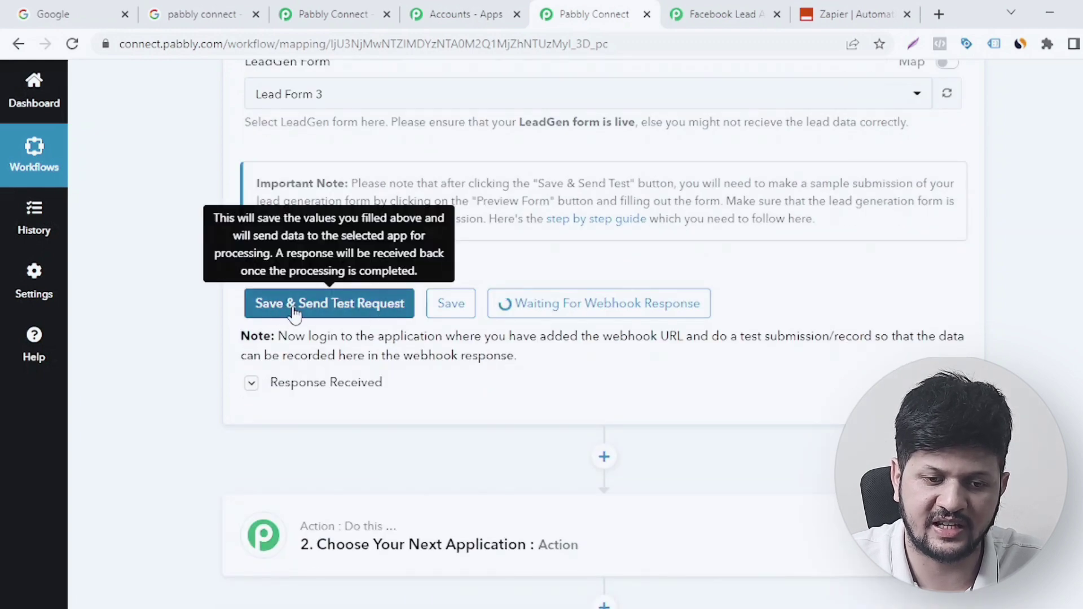
pyautogui.click(354, 308)
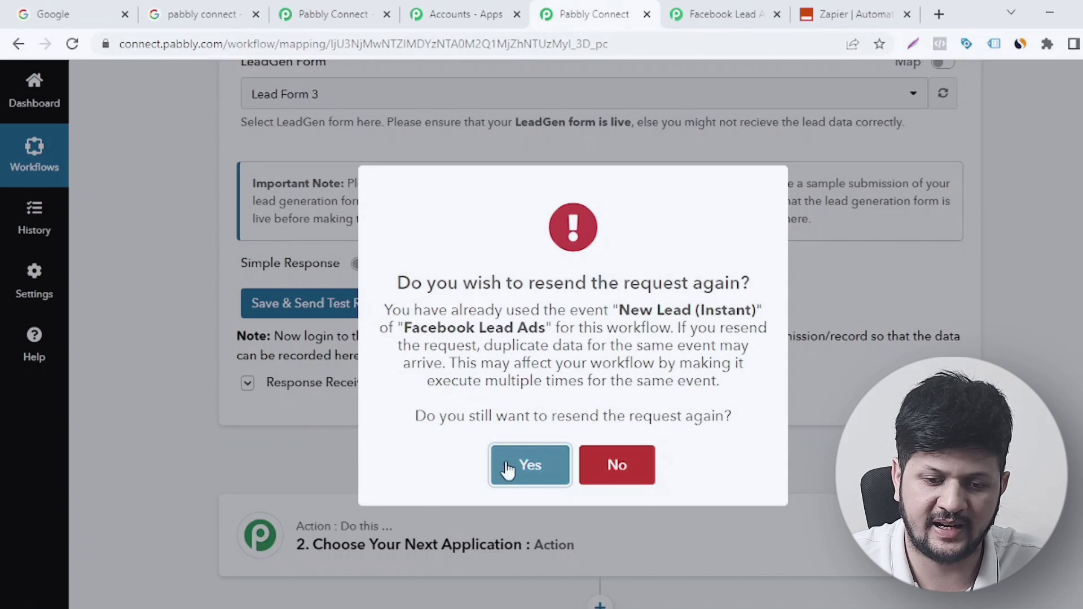
pyautogui.click(508, 468)
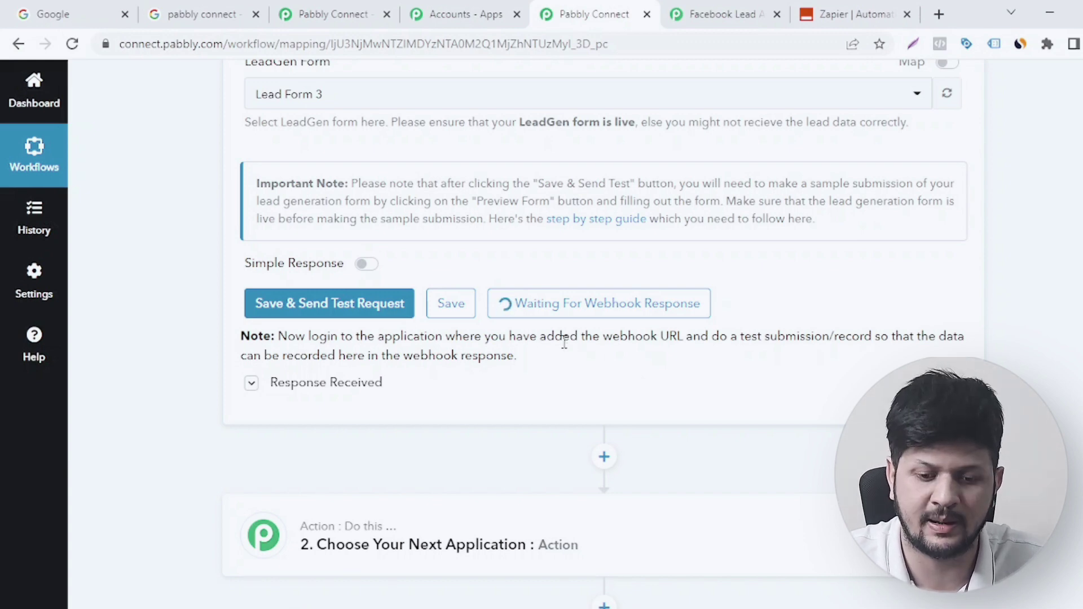
# Switch to Firefox and open Meta's Lead Ads Testing Tool through the Testing and Troubleshooting documentation in the "lead ads testing tool" search results.
pyautogui.moveTo(515, 608)
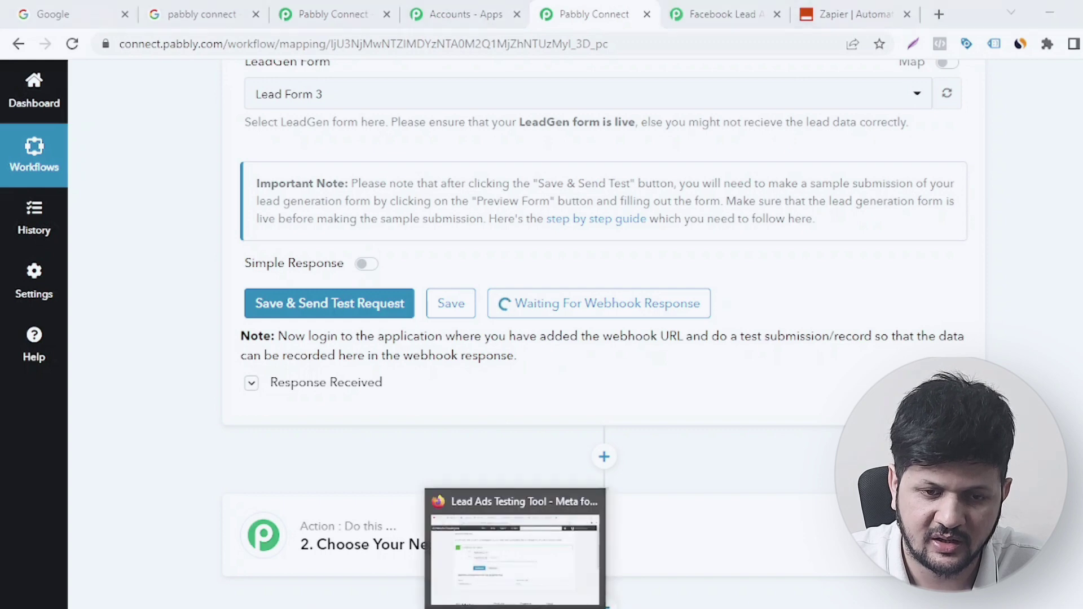
pyautogui.click(515, 542)
pyautogui.click(781, 19)
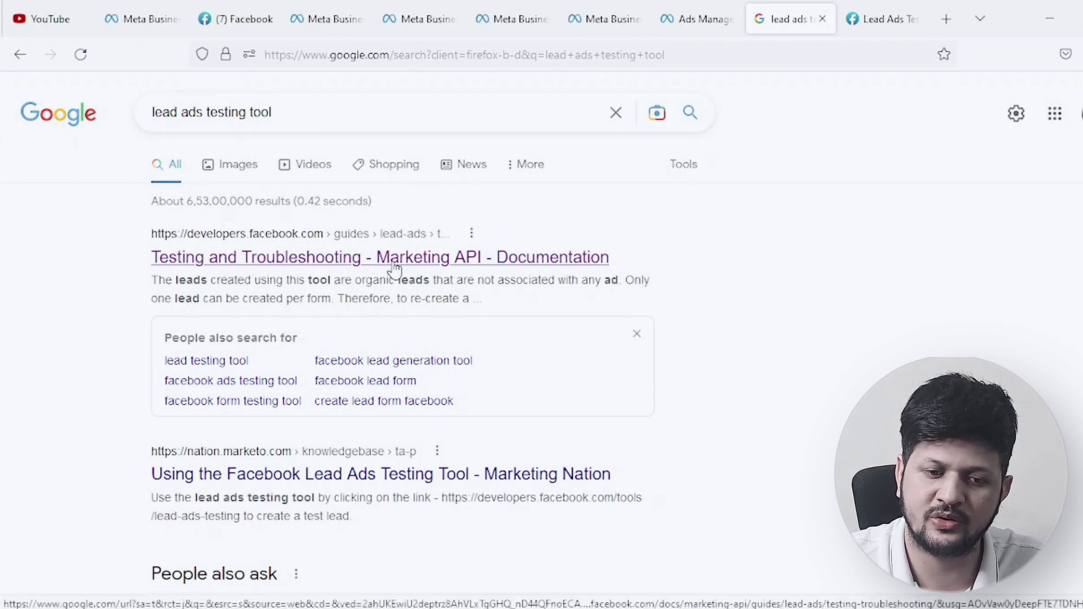
pyautogui.click(459, 261)
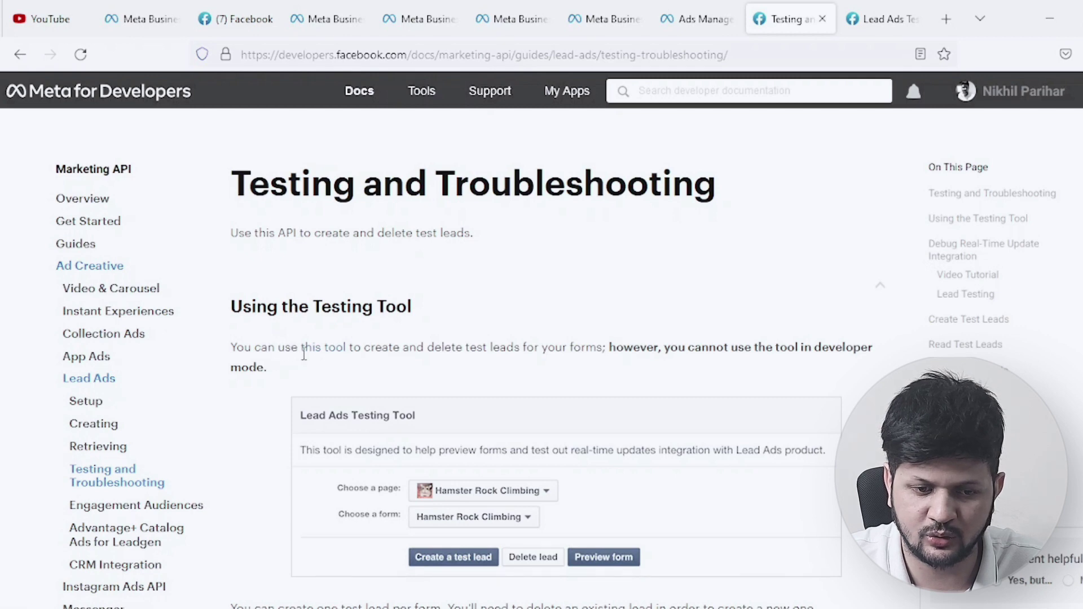
pyautogui.click(323, 357)
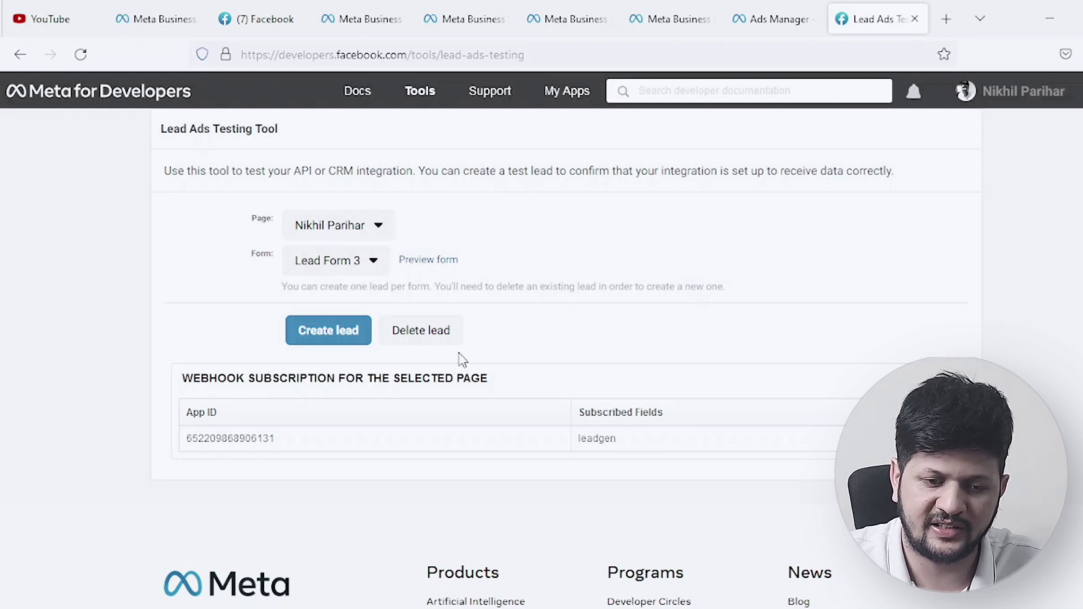
# Create a test lead for Lead Form 3, then switch to Chrome and check the trigger response received in Pabbly Connect.
pyautogui.click(341, 337)
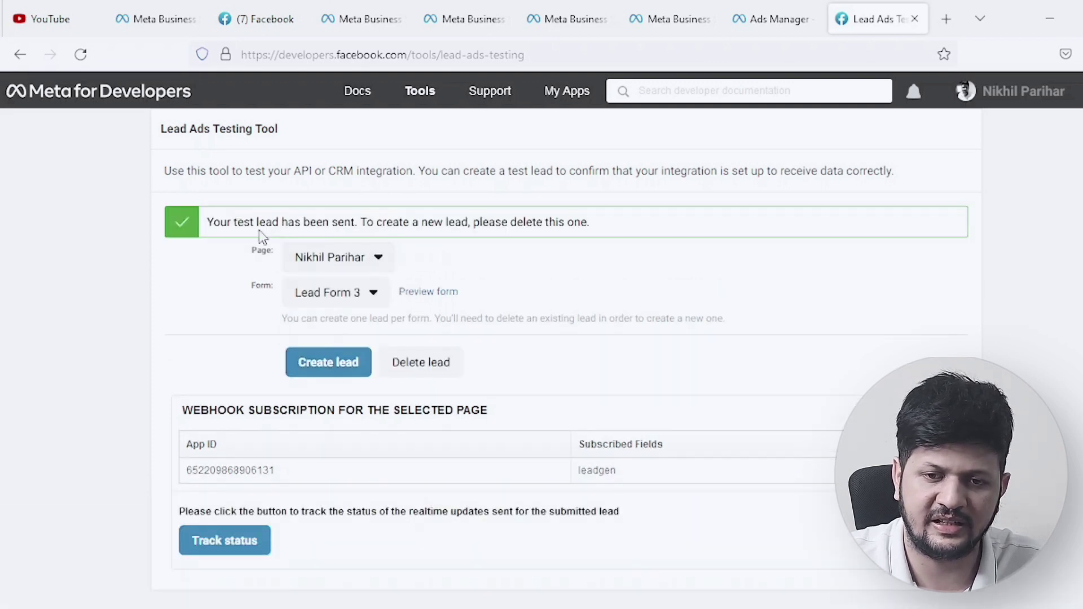
pyautogui.hotkey('alt', 'Tab')
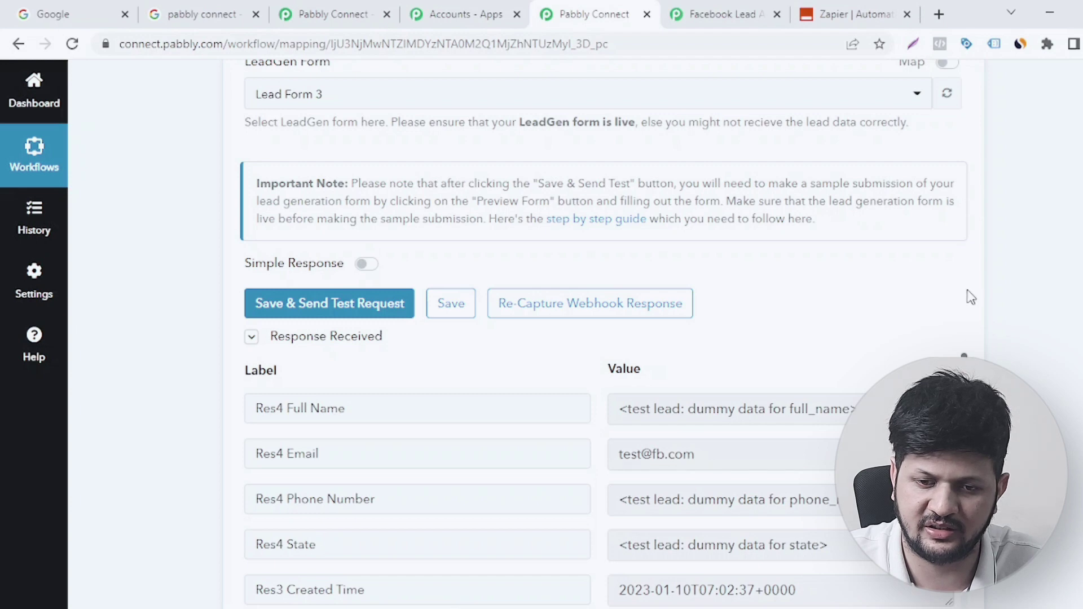
pyautogui.scroll(-3, 967, 297)
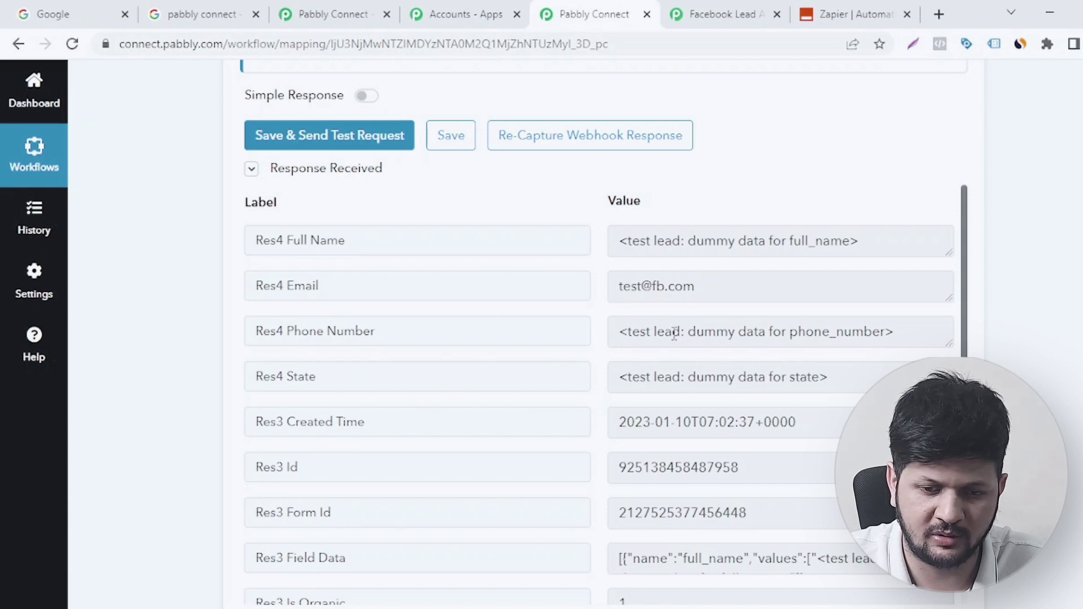
pyautogui.scroll(-1, 976, 319)
pyautogui.scroll(-3, 976, 315)
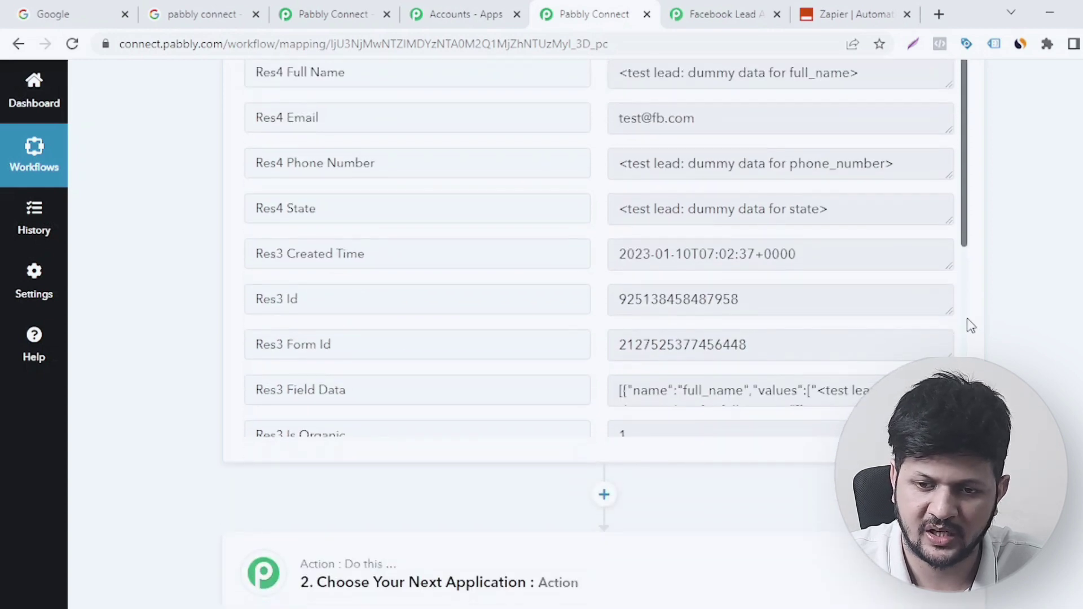
pyautogui.scroll(5, 993, 272)
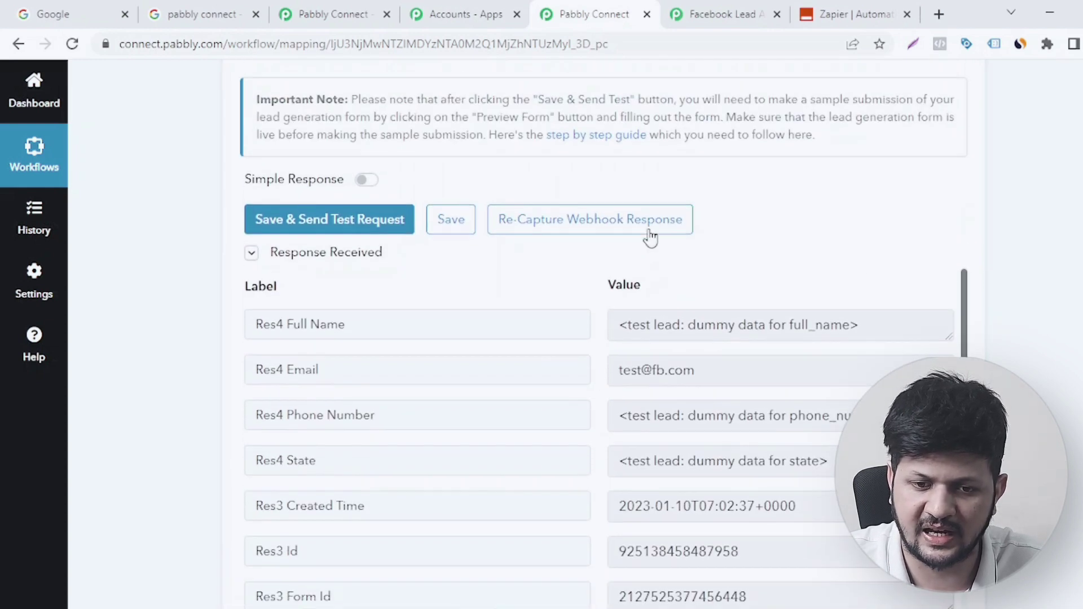
# Set the workflow's second step to Gmail with the Send Email action event.
pyautogui.scroll(-10, 954, 252)
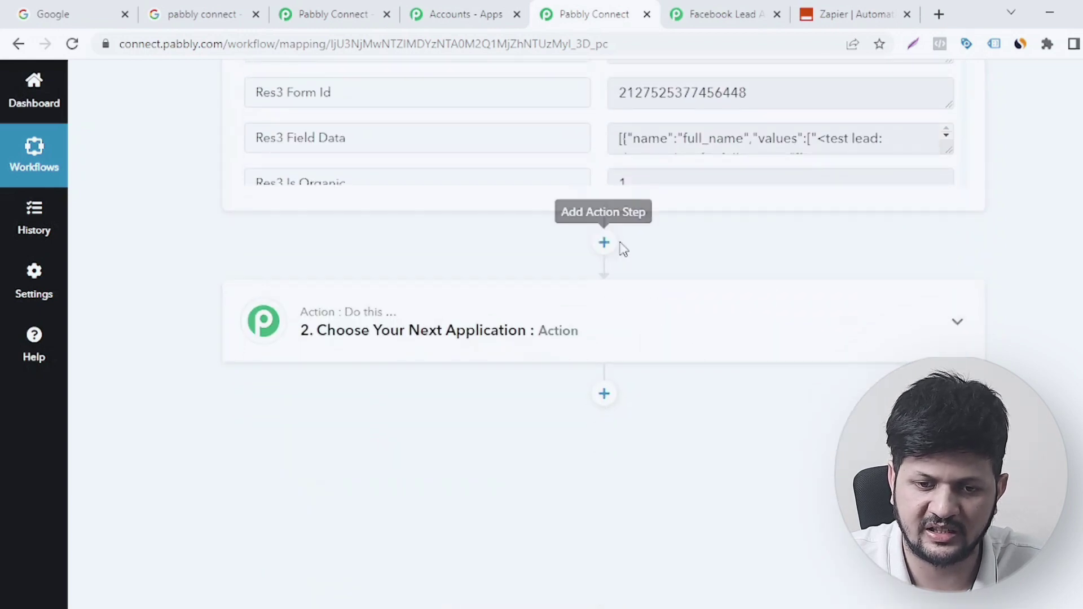
pyautogui.click(957, 322)
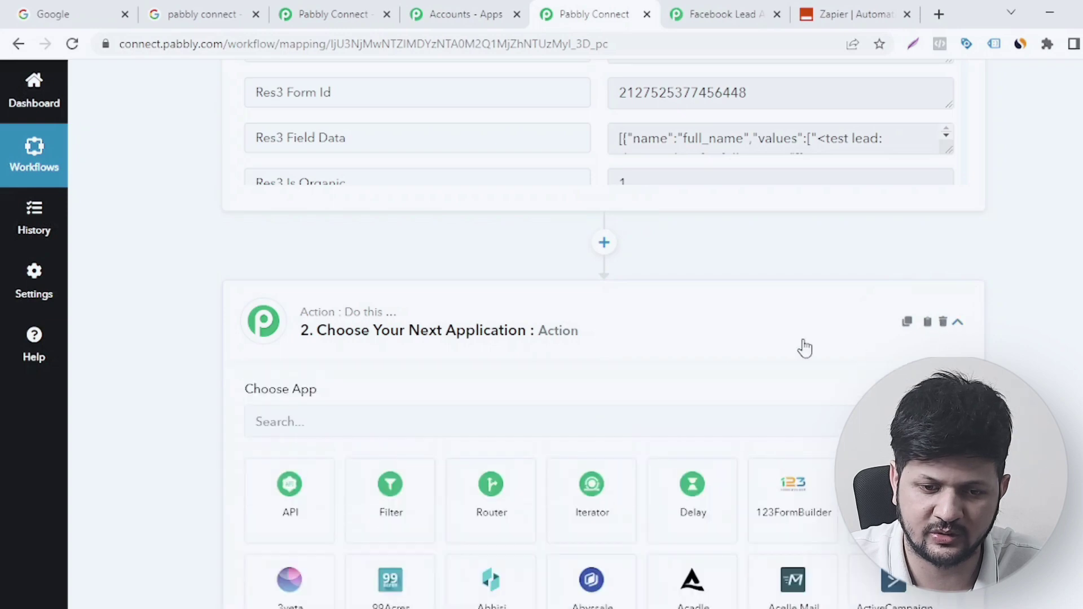
pyautogui.click(359, 169)
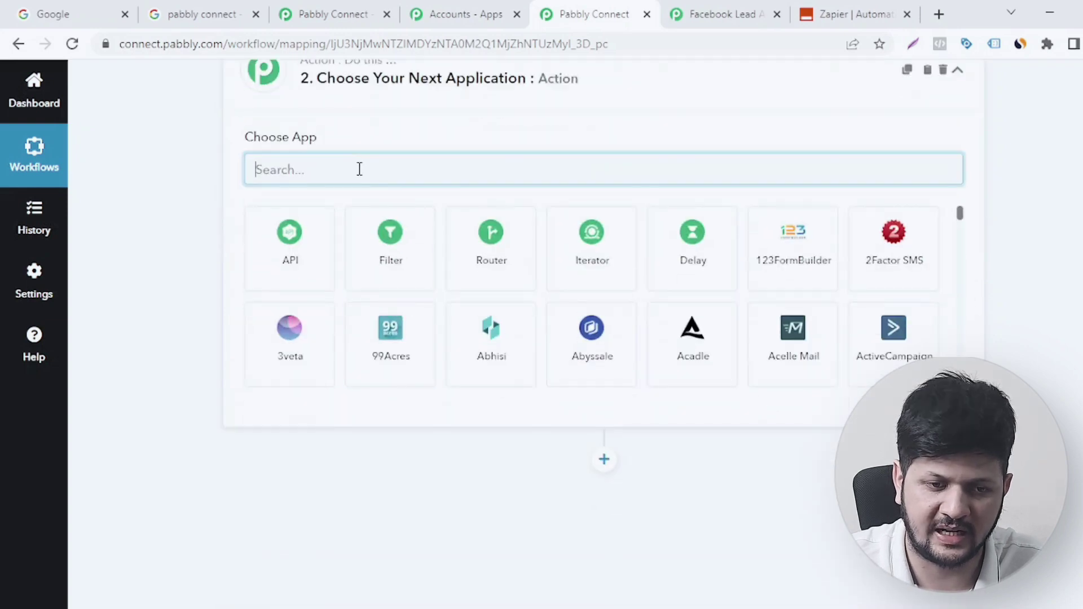
pyautogui.write('gm')
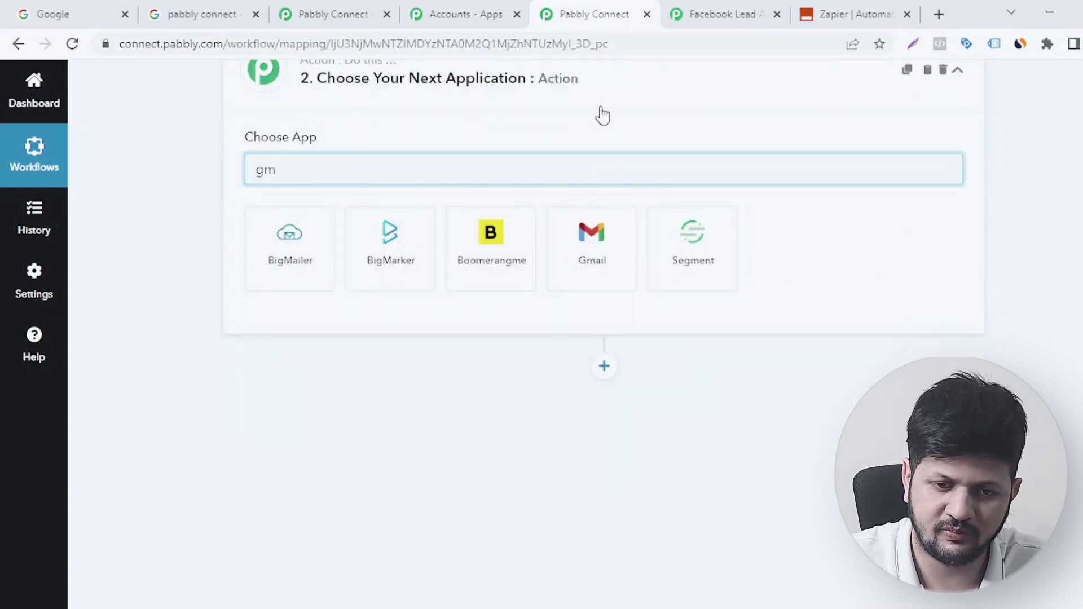
pyautogui.click(597, 261)
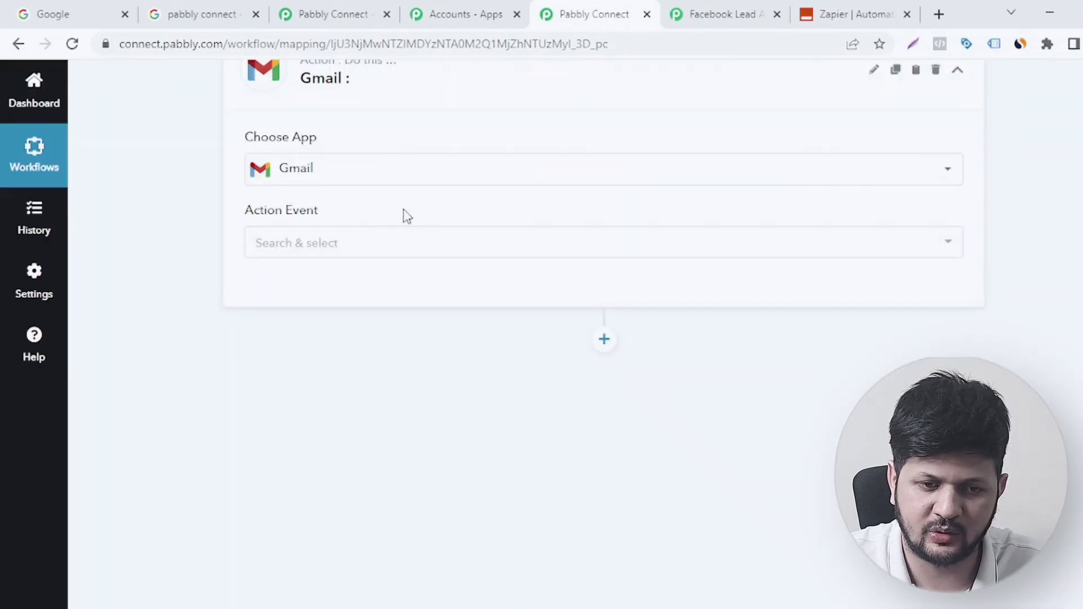
pyautogui.click(441, 251)
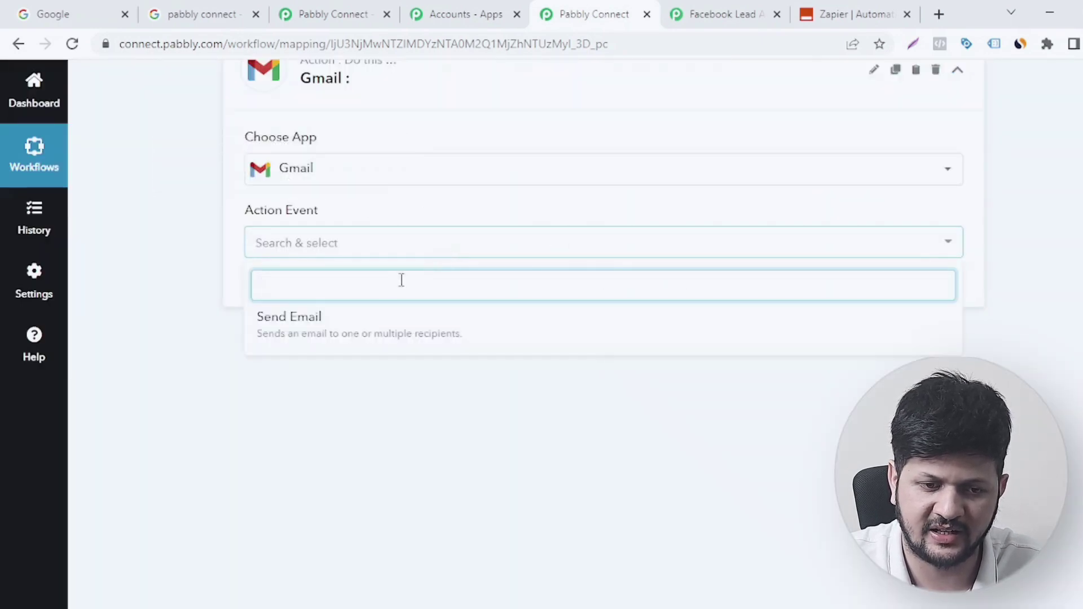
pyautogui.click(341, 332)
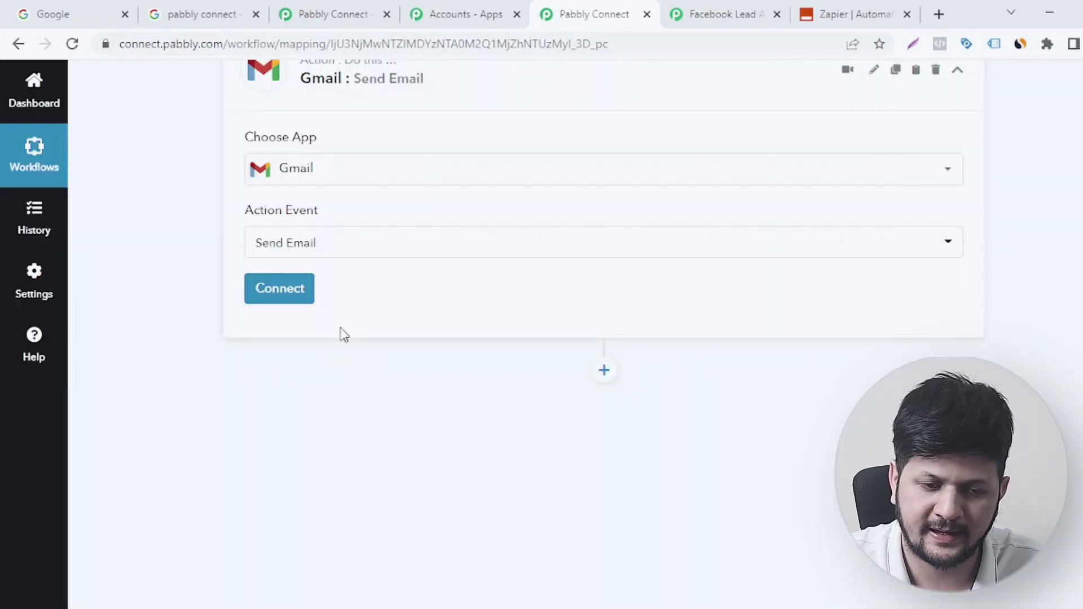
# Connect Gmail through a new connection, granting Pabbly Connect permission to send email on your behalf, connect to an external service and send email as you.
pyautogui.click(282, 290)
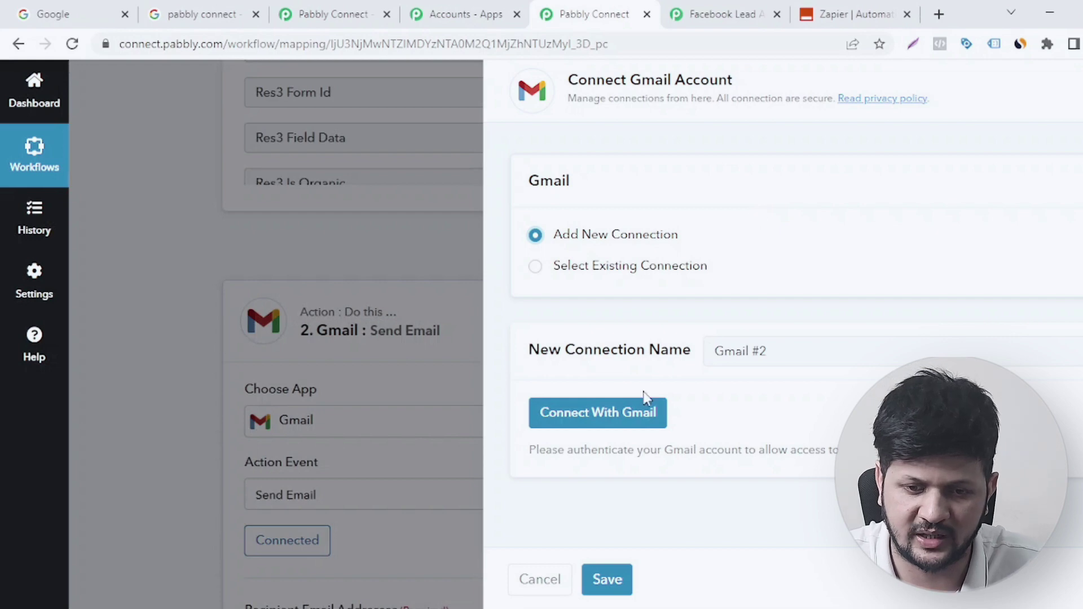
pyautogui.click(588, 415)
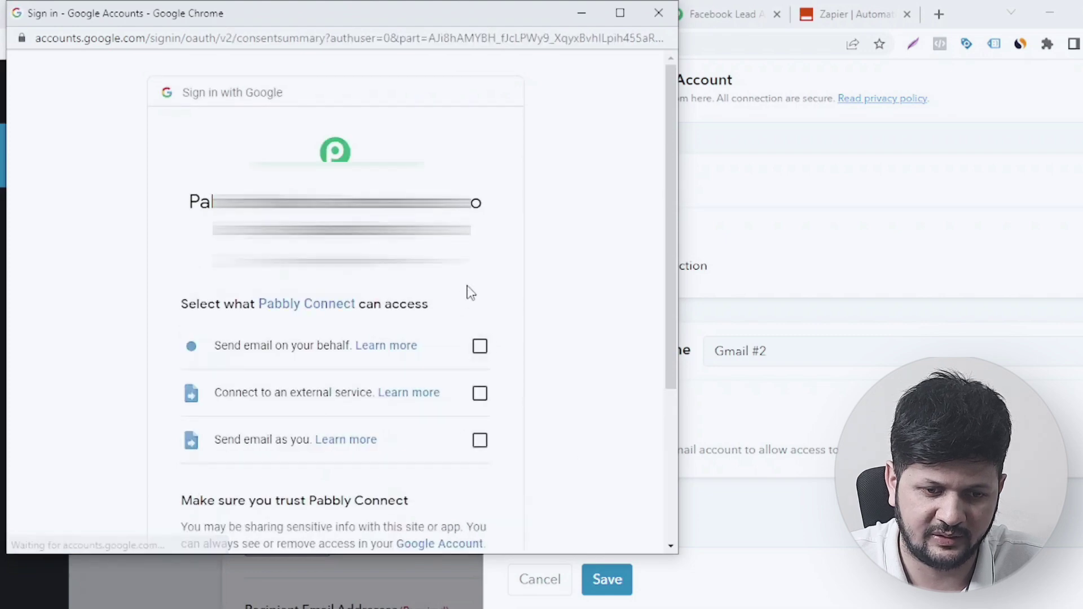
pyautogui.scroll(-3, 467, 290)
pyautogui.click(480, 263)
pyautogui.click(479, 309)
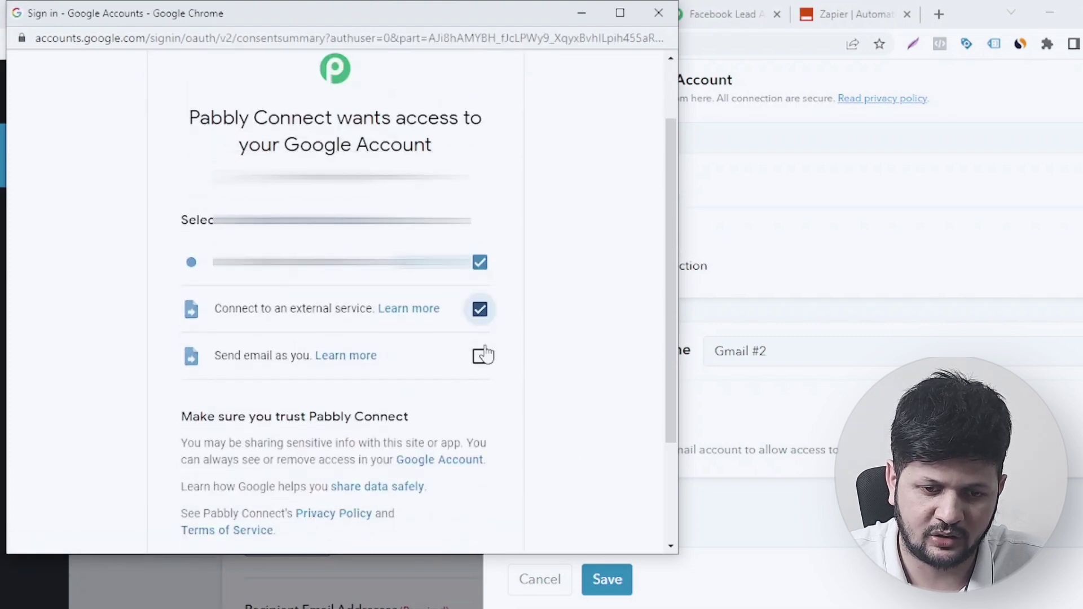
pyautogui.click(479, 356)
pyautogui.scroll(-3, 480, 356)
pyautogui.click(410, 434)
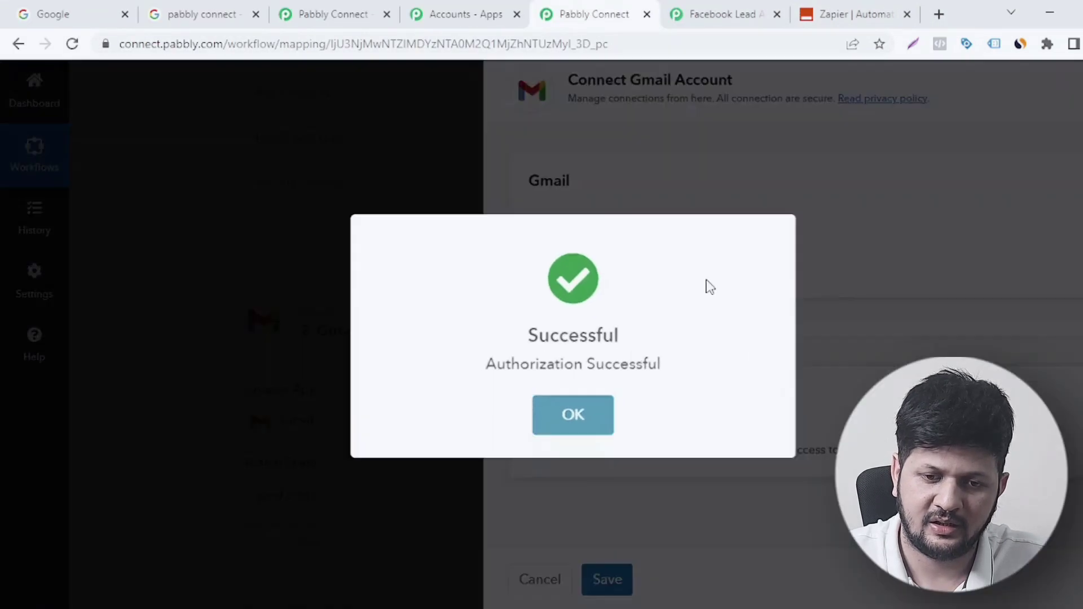
pyautogui.click(591, 411)
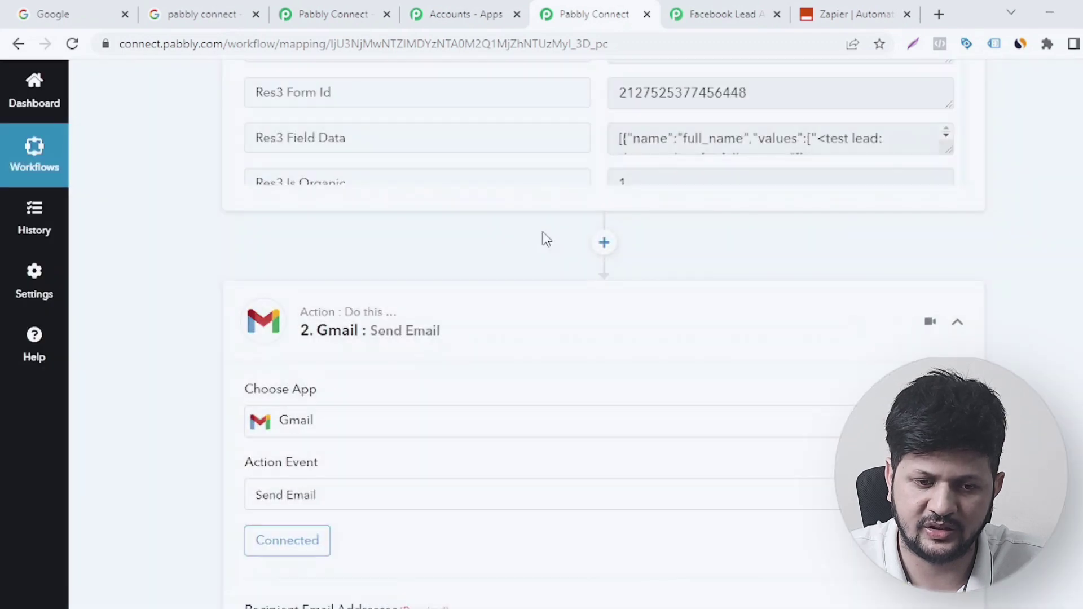
# Review the Gmail action's recipient, Cc, Bcc, sender name, subject, reply-to and content type fields.
pyautogui.scroll(-6, 554, 310)
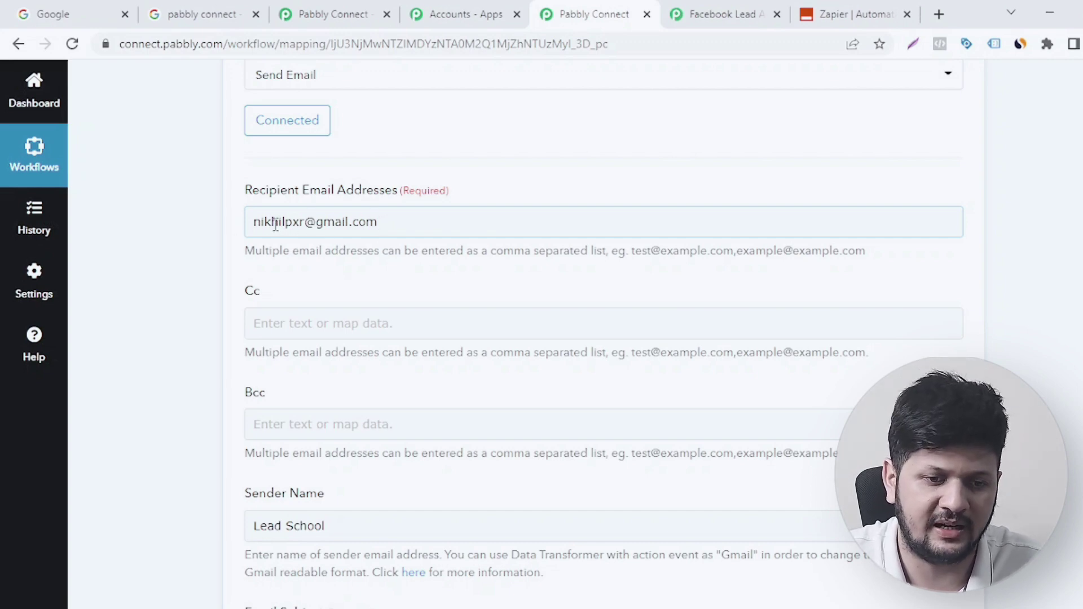
pyautogui.scroll(-3, 152, 307)
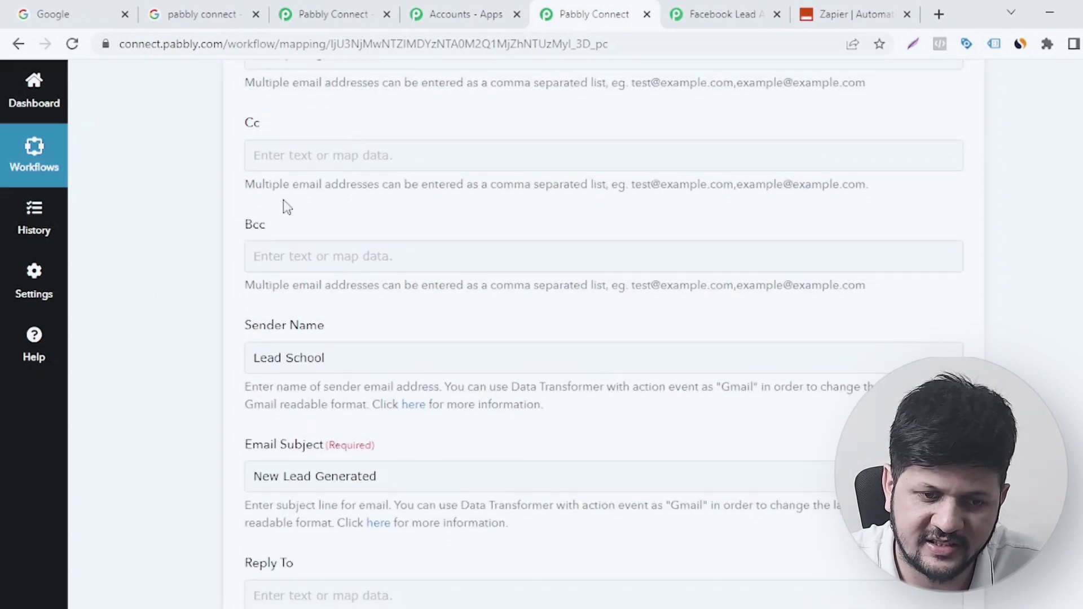
pyautogui.scroll(-2, 225, 232)
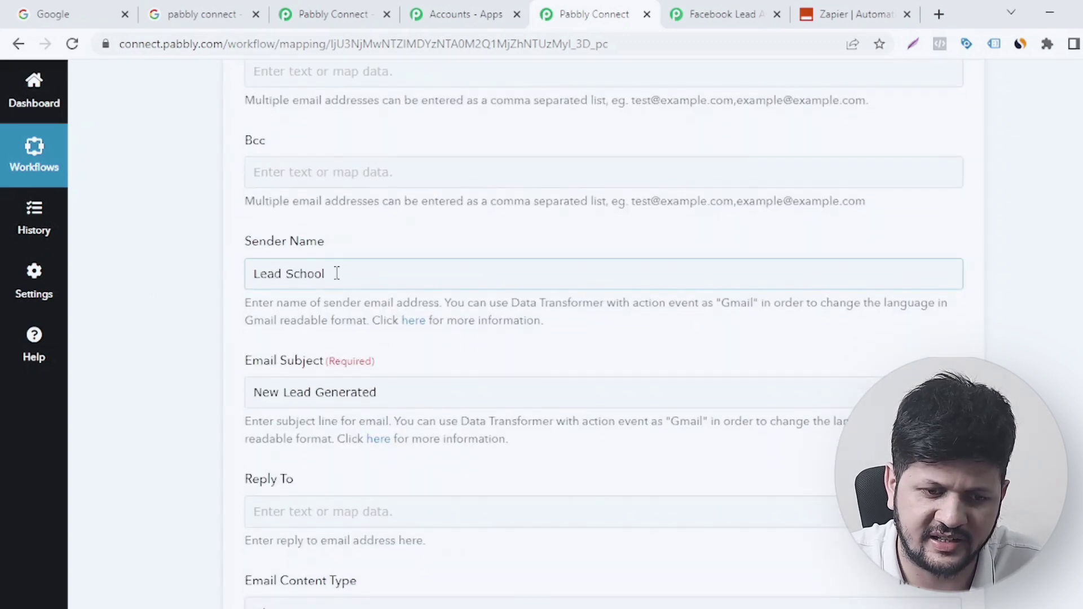
pyautogui.moveTo(337, 273); pyautogui.dragTo(240, 278)
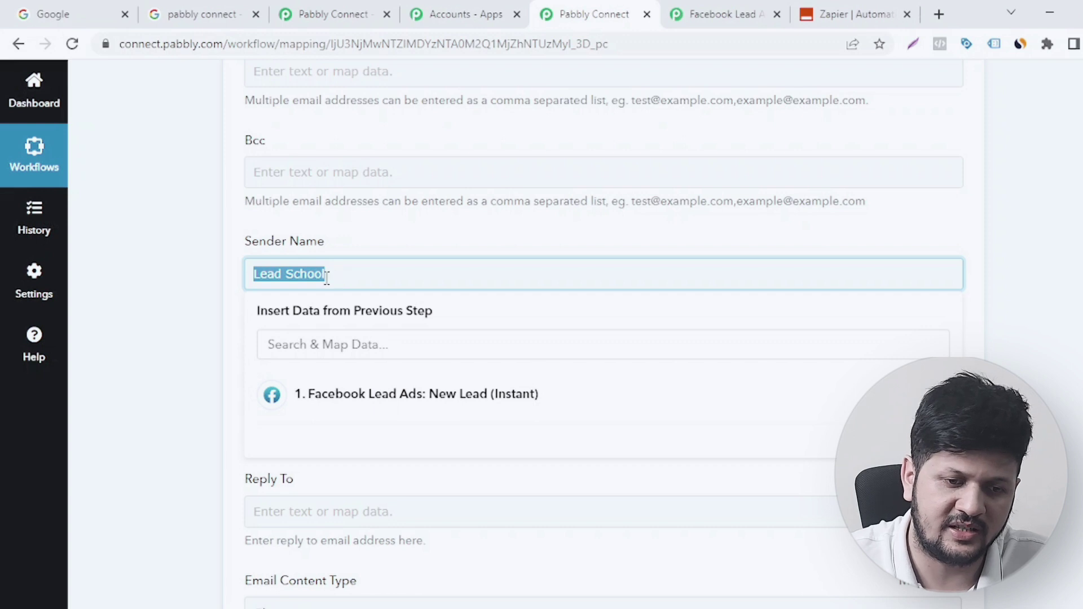
pyautogui.click(228, 292)
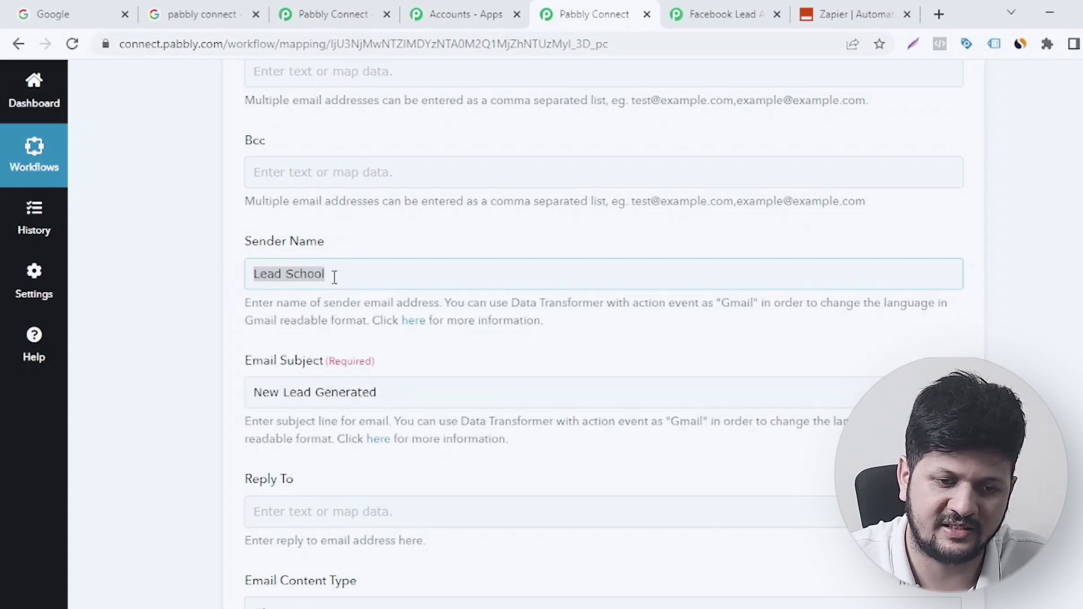
pyautogui.scroll(-2, 343, 333)
pyautogui.moveTo(409, 312); pyautogui.dragTo(243, 315)
pyautogui.click(273, 299)
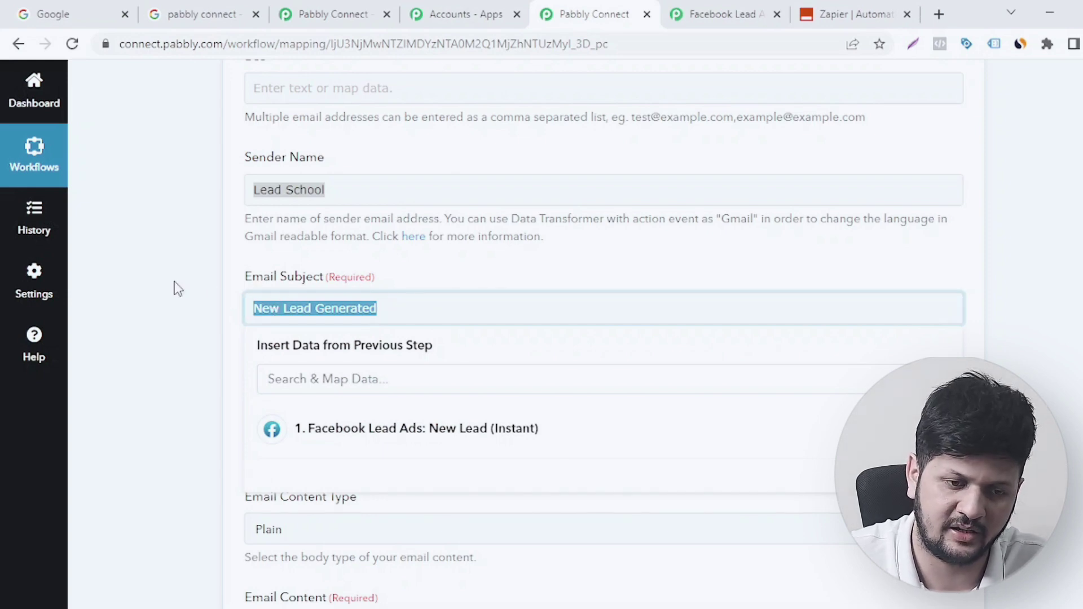
pyautogui.click(152, 279)
pyautogui.scroll(-3, 197, 315)
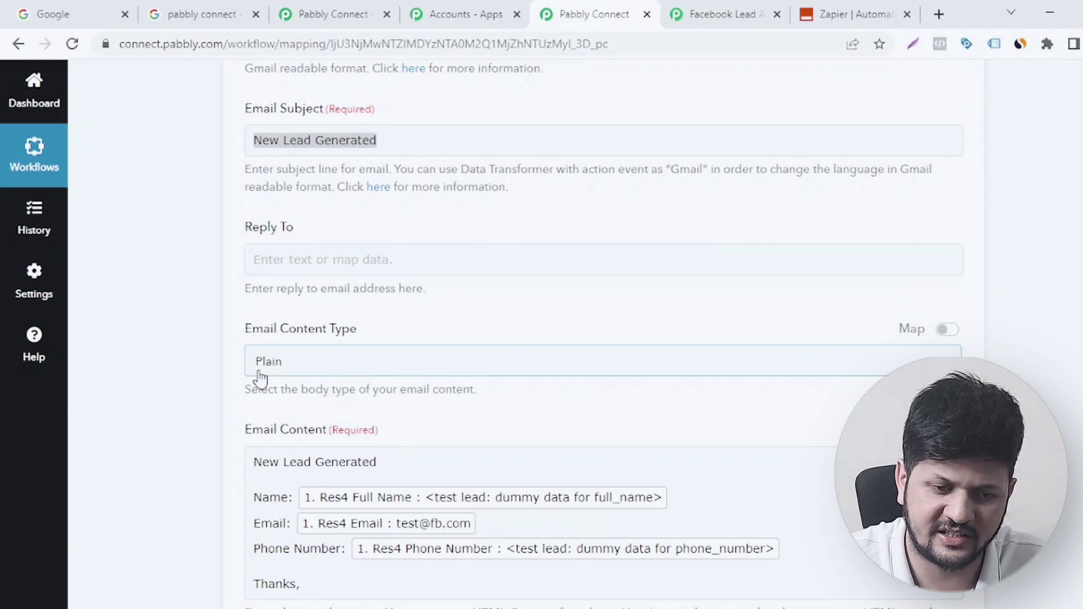
pyautogui.scroll(-2, 209, 319)
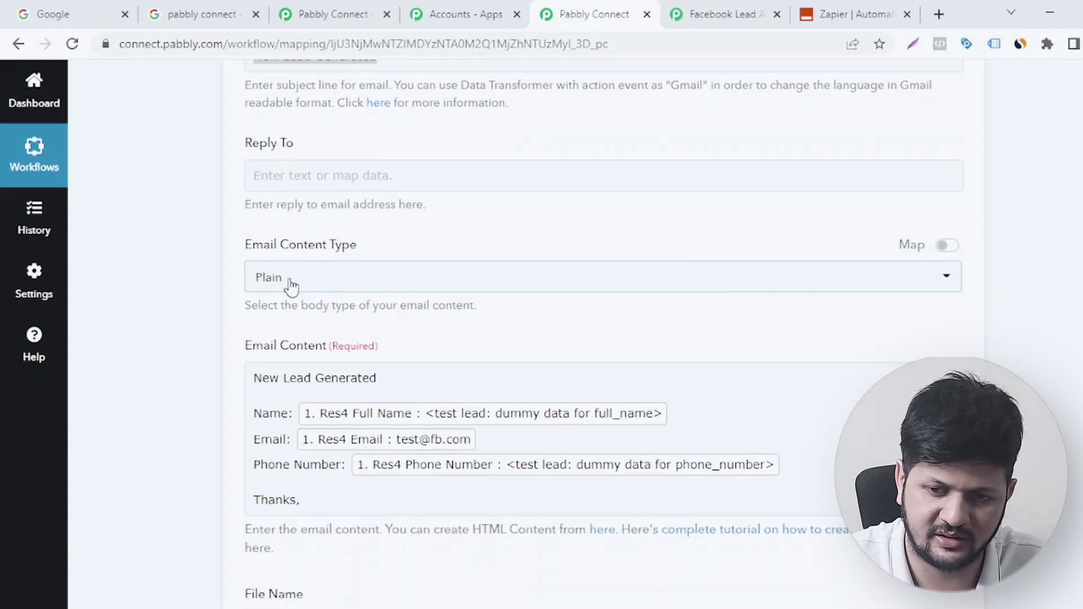
# Replace the email content below "New Lead Generated" with a "Name:" line mapped to the lead's Res4 Full Name.
pyautogui.scroll(-2, 191, 286)
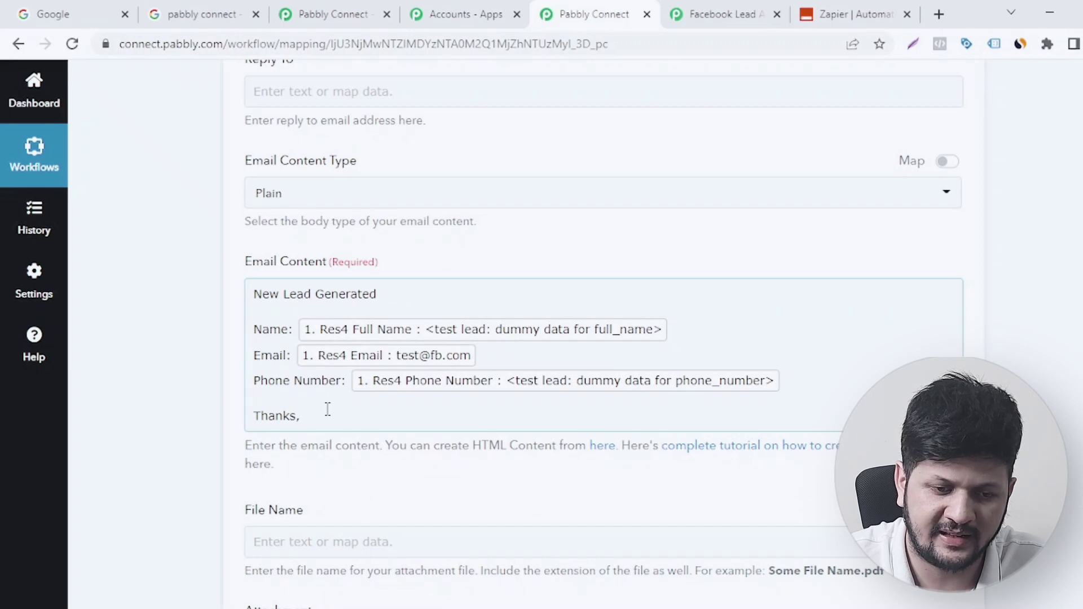
pyautogui.moveTo(327, 412); pyautogui.dragTo(232, 336)
pyautogui.press('BackSpace')
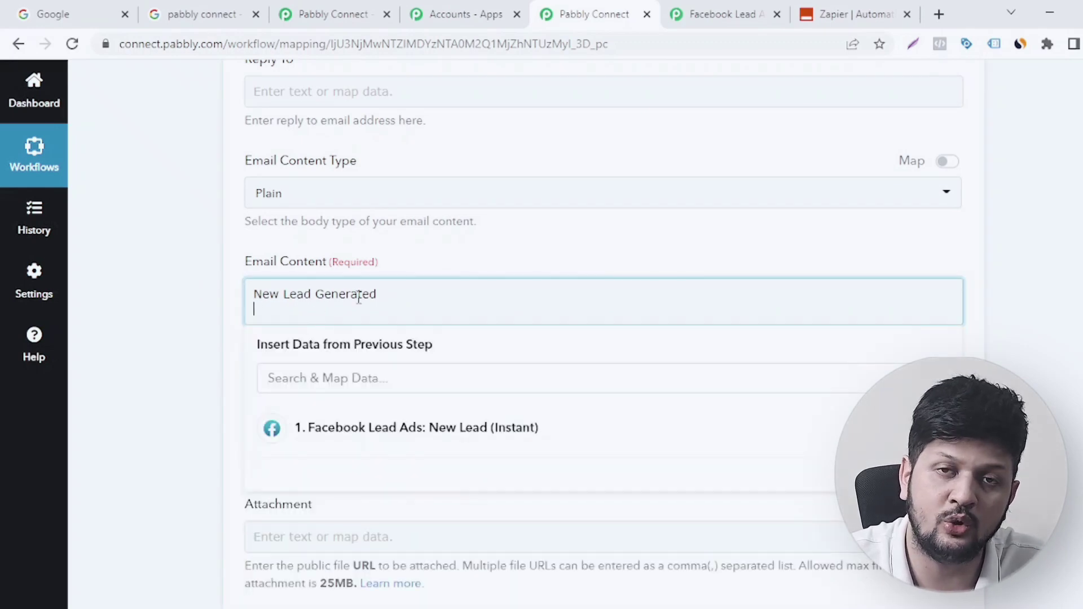
pyautogui.press('Return')
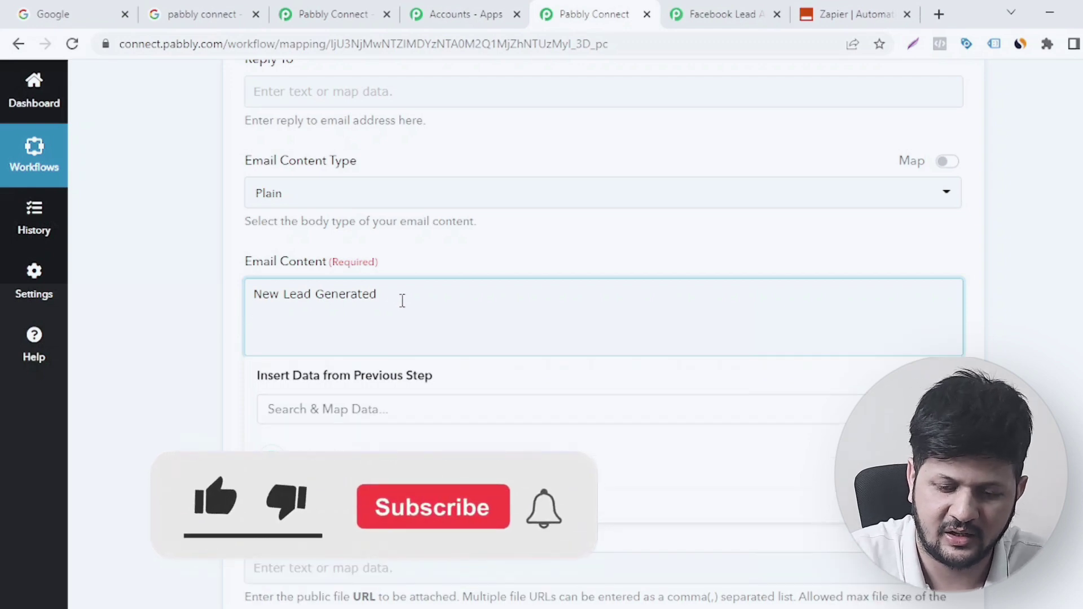
pyautogui.write('Name')
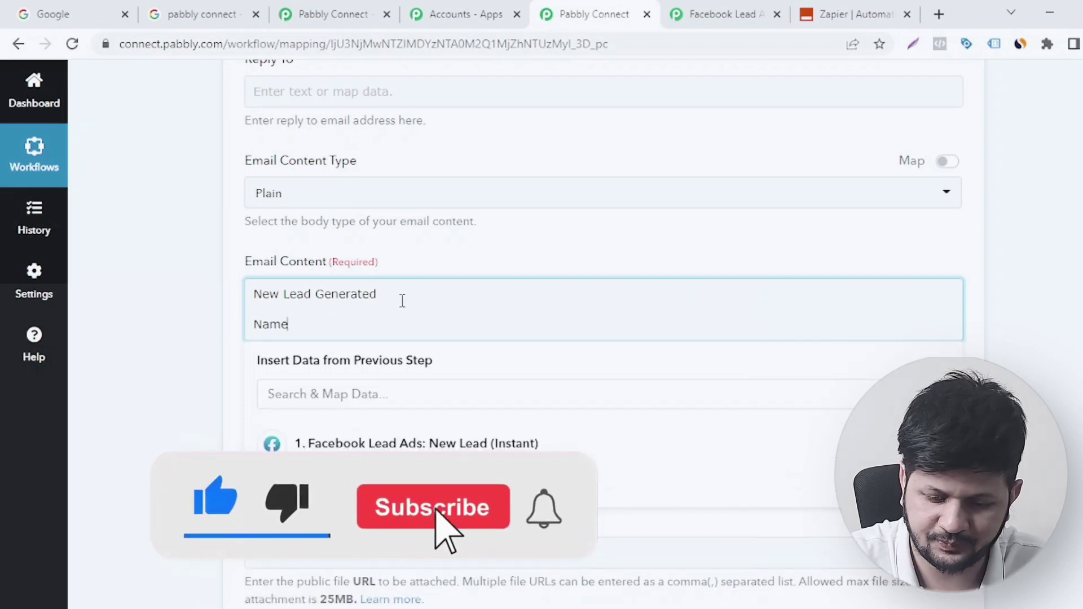
pyautogui.write(':')
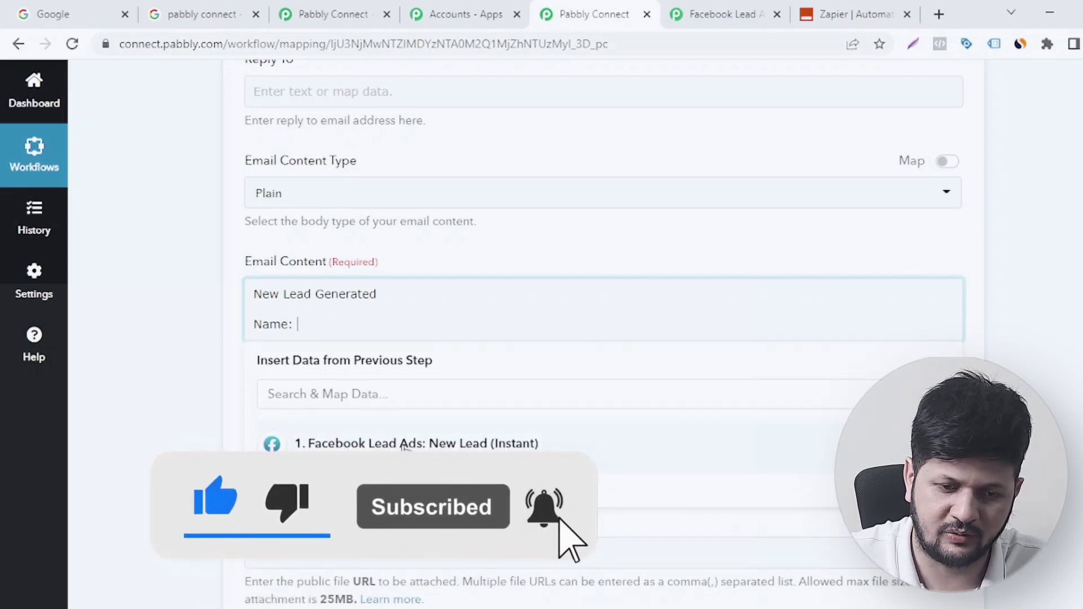
pyautogui.click(405, 446)
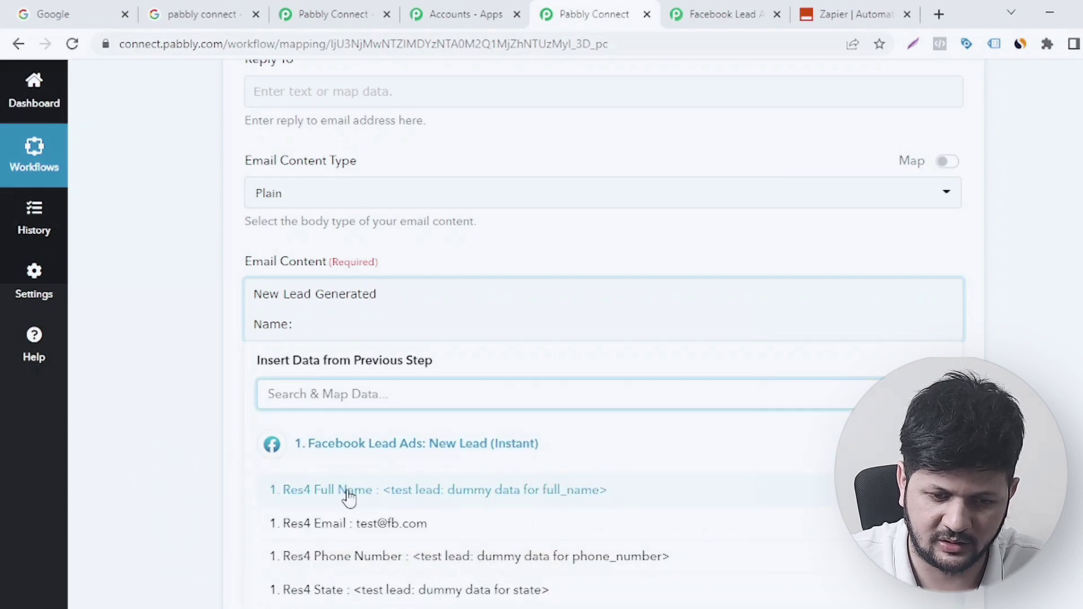
pyautogui.click(364, 495)
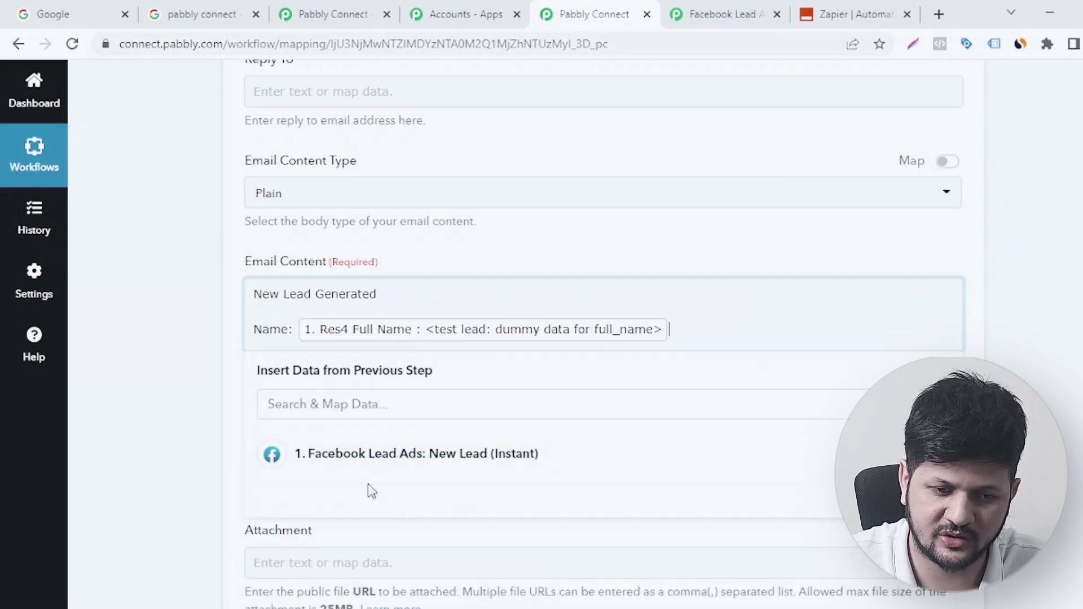
# Add an "Email:" line to the email content and map it to the lead's Res4 Email.
pyautogui.press('Return')
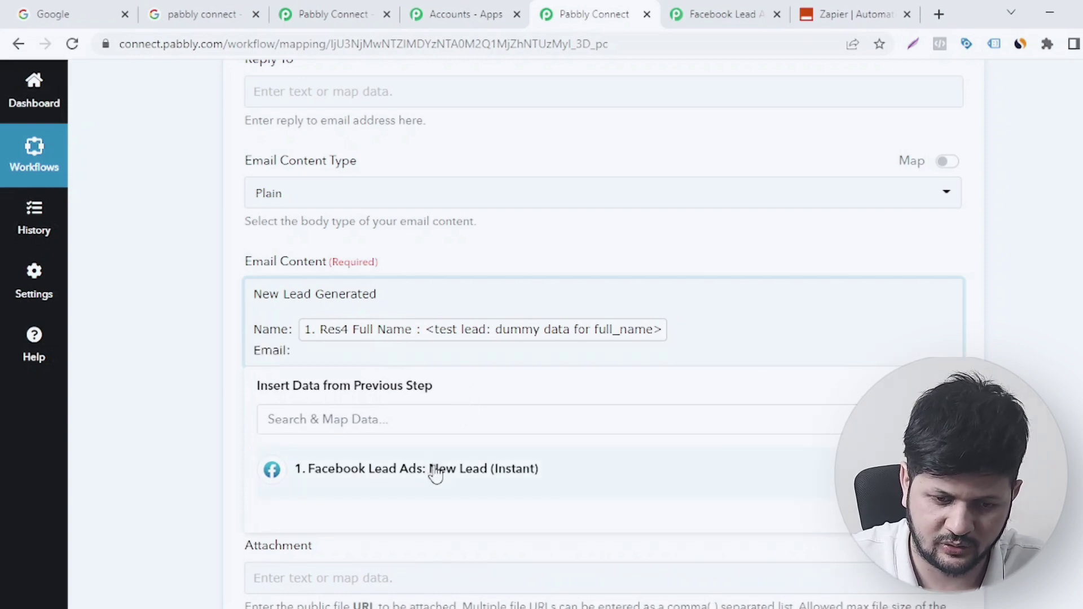
pyautogui.click(399, 476)
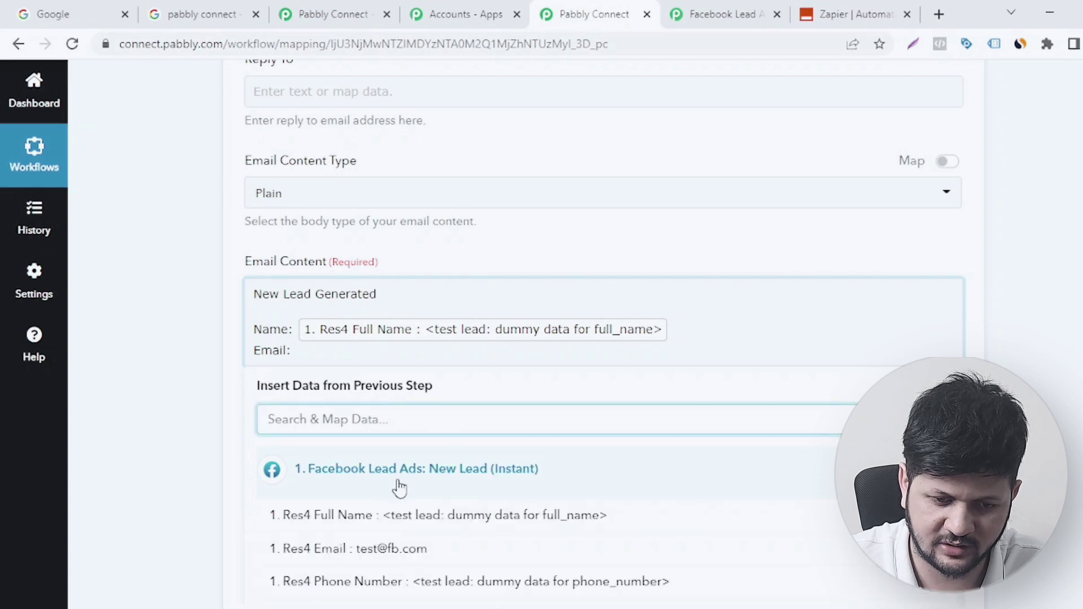
pyautogui.click(397, 550)
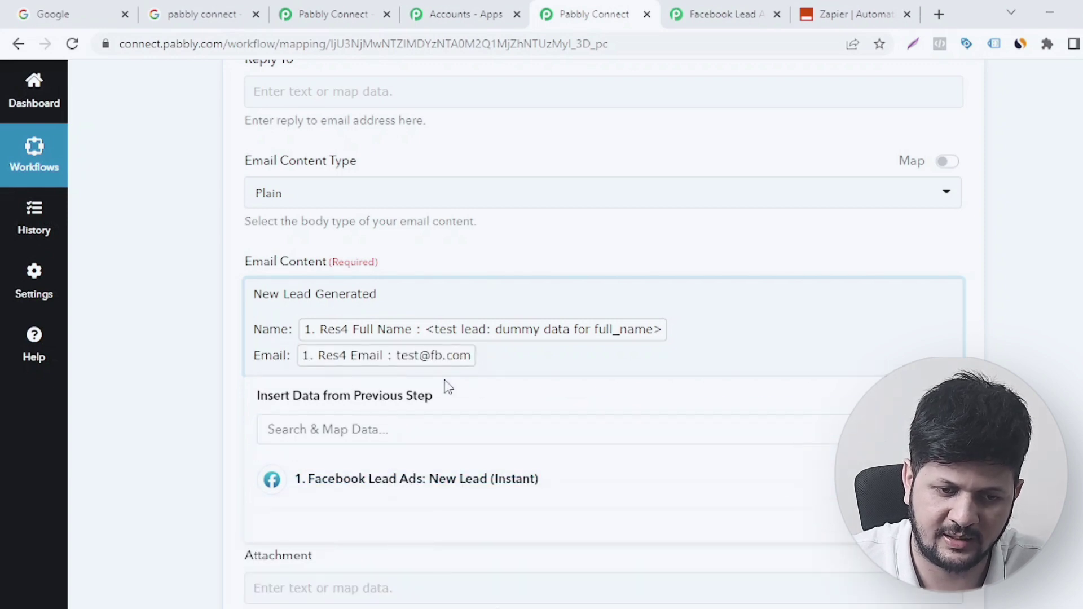
# Add a "Phone:" line to the email content and map it to the lead's Res4 Phone Number.
pyautogui.press('Return')
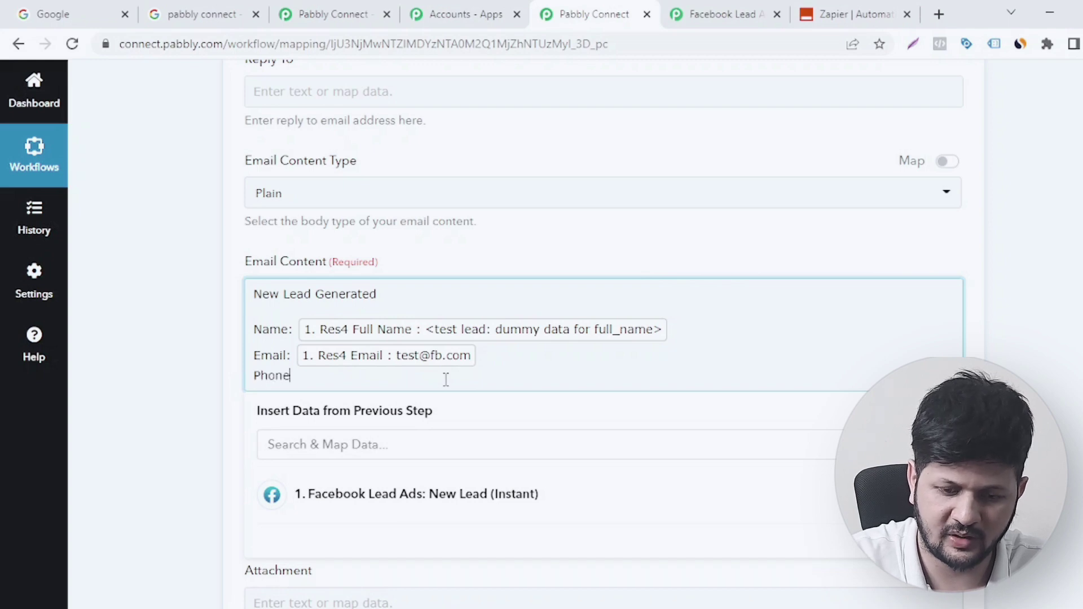
pyautogui.scroll(-5, 445, 379)
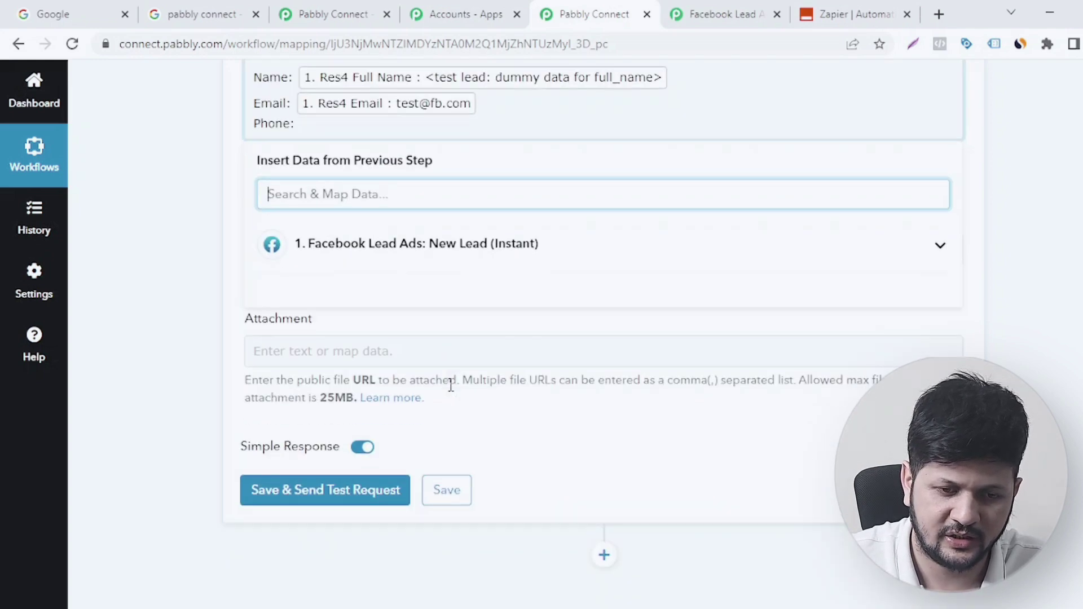
pyautogui.click(428, 245)
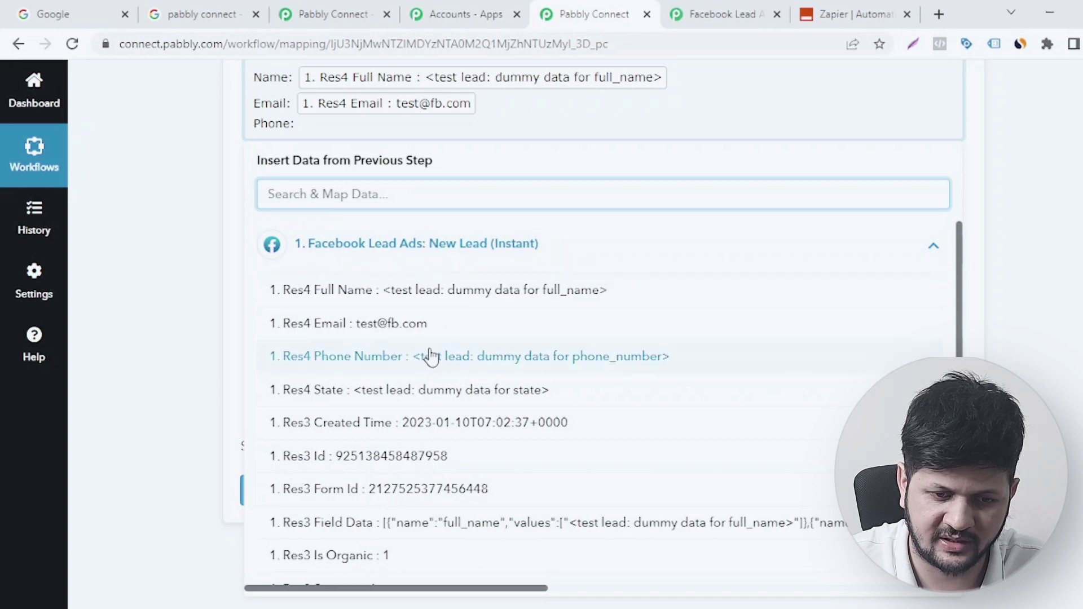
pyautogui.click(379, 356)
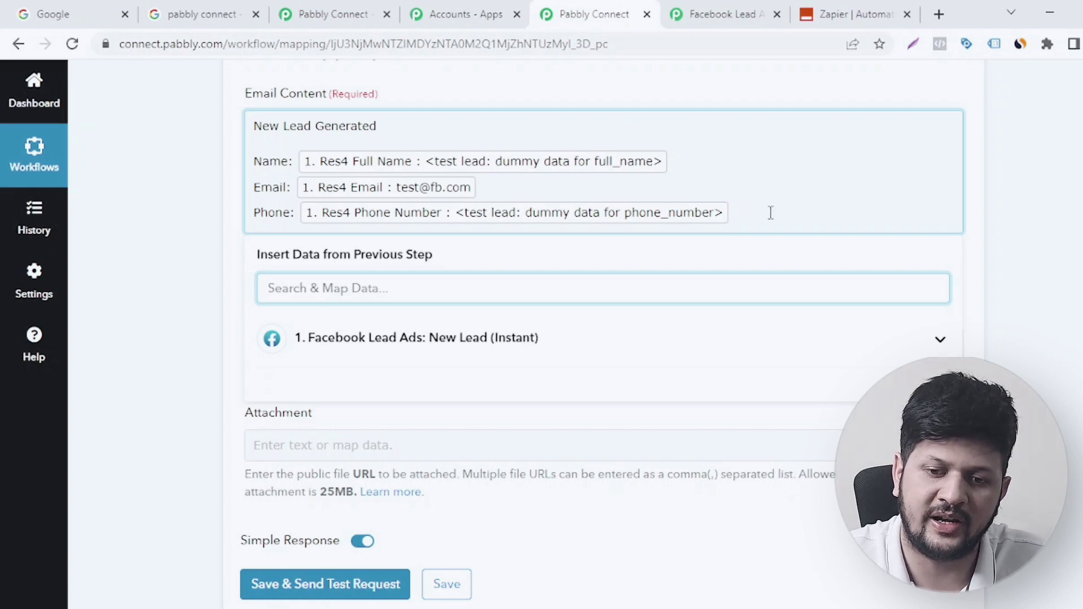
# End the email content with a closing "Thanks" line, separated from the phone line by a blank line.
pyautogui.click(770, 213)
pyautogui.press('Return')
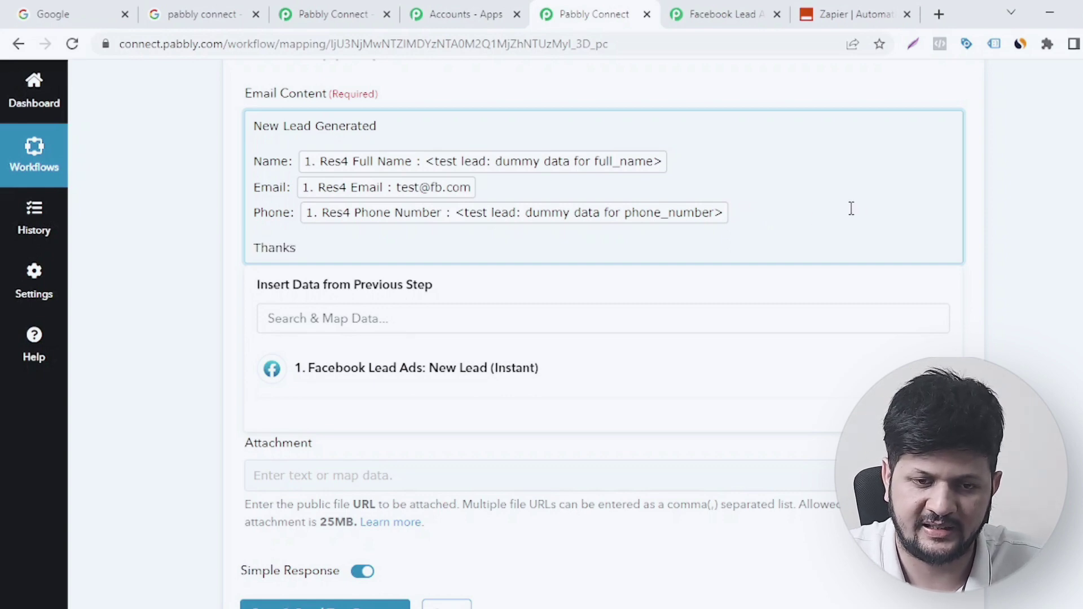
pyautogui.click(1026, 225)
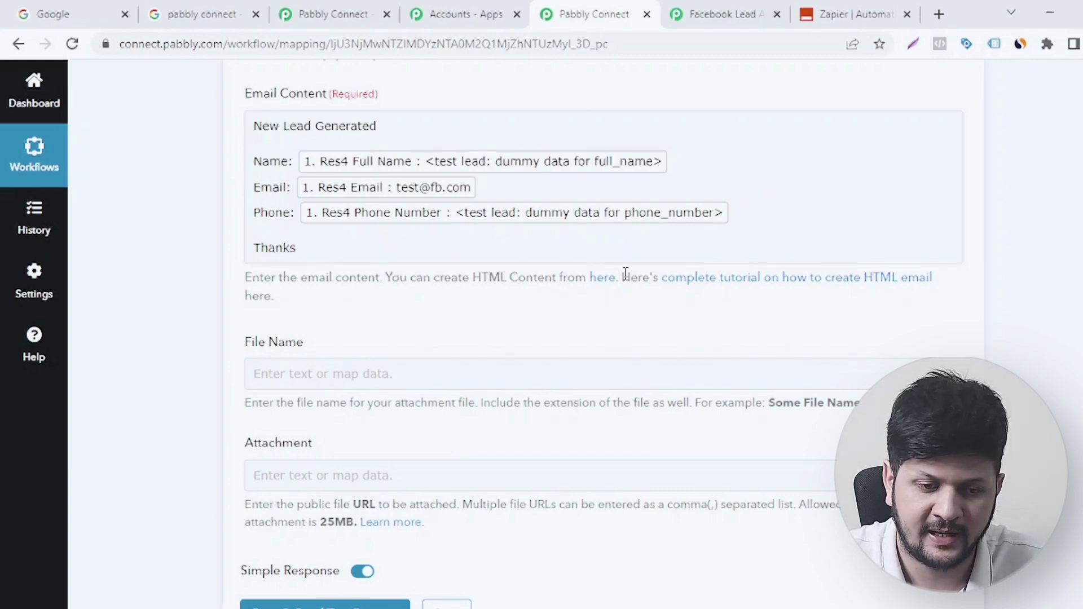
# Save the Gmail action, leaving the attachment fields empty, and send a test request to check its response.
pyautogui.scroll(-2, 368, 297)
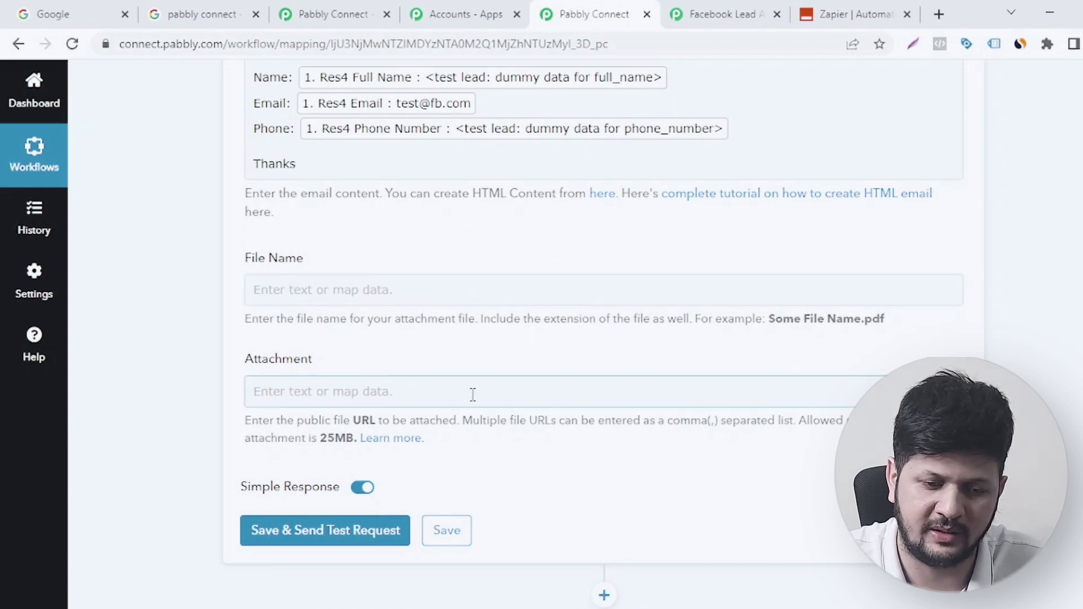
pyautogui.scroll(-2, 472, 394)
pyautogui.click(311, 452)
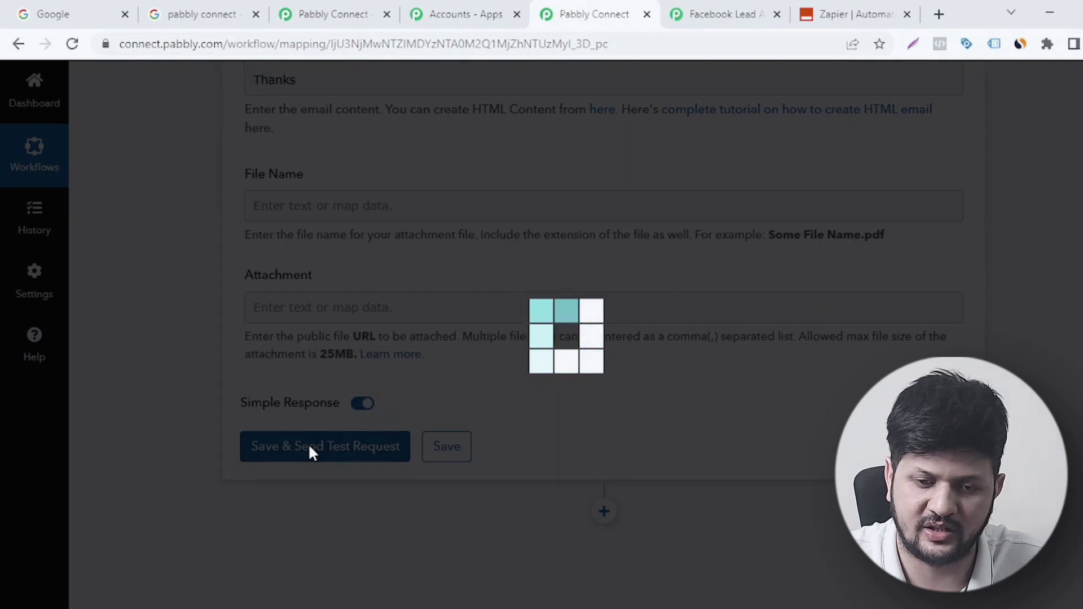
pyautogui.scroll(-5, 861, 374)
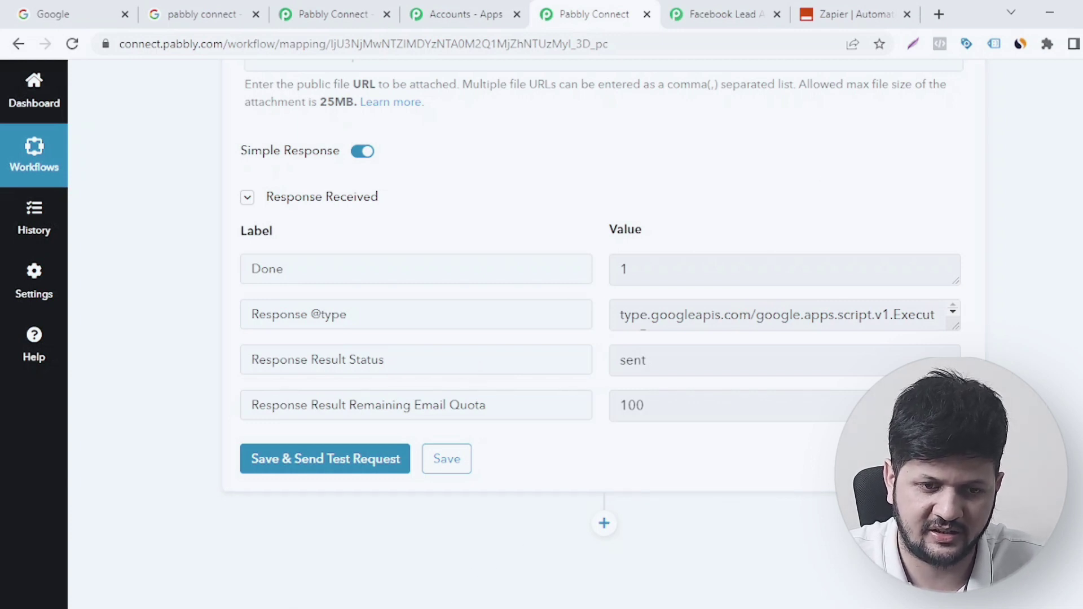
# Switch to the recipient's Gmail inbox and open the "New Lead Generated" email to check its name, email and phone lines.
pyautogui.hotkey('alt', 'Tab')
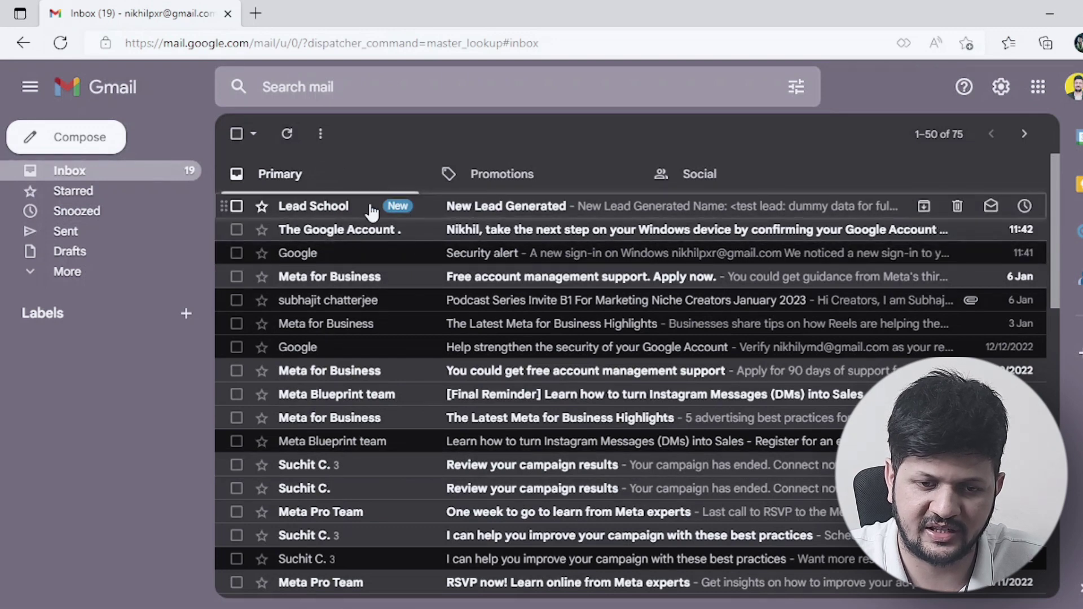
pyautogui.click(440, 209)
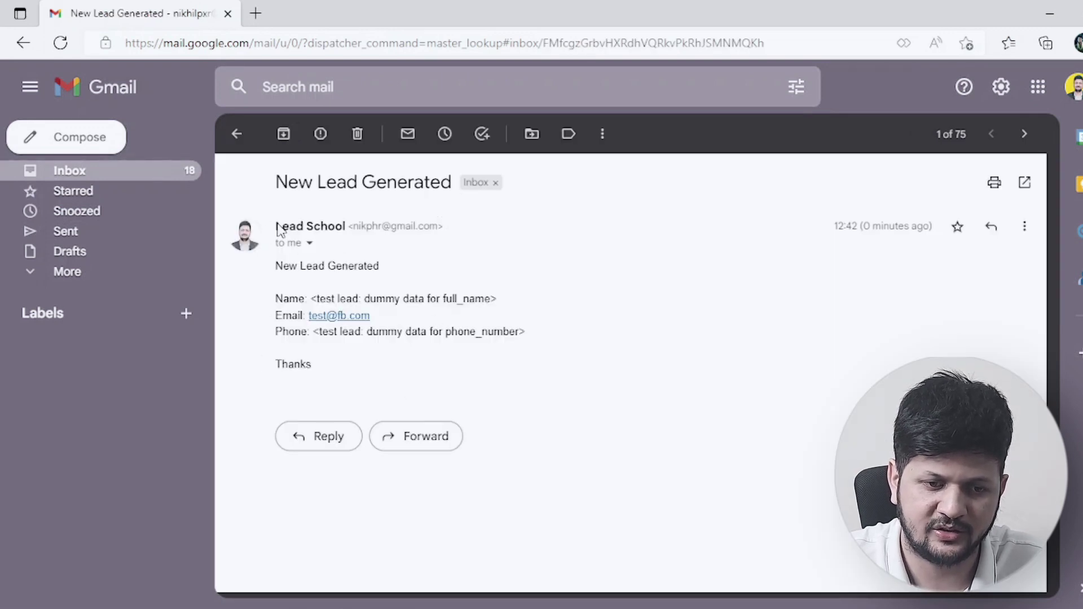
pyautogui.moveTo(301, 229)
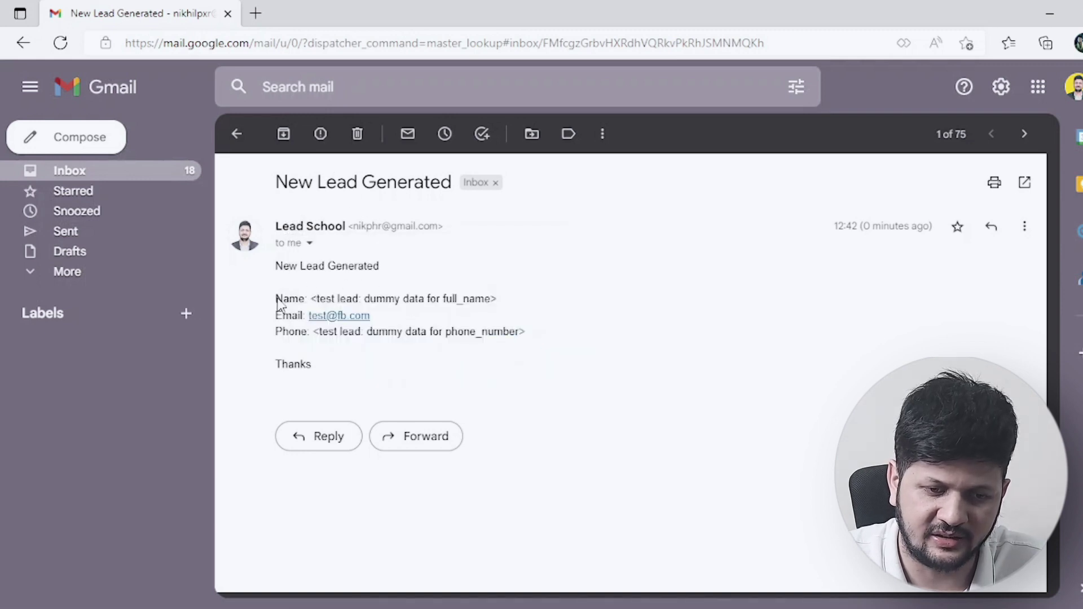
pyautogui.moveTo(275, 303); pyautogui.dragTo(477, 334)
pyautogui.click(476, 333)
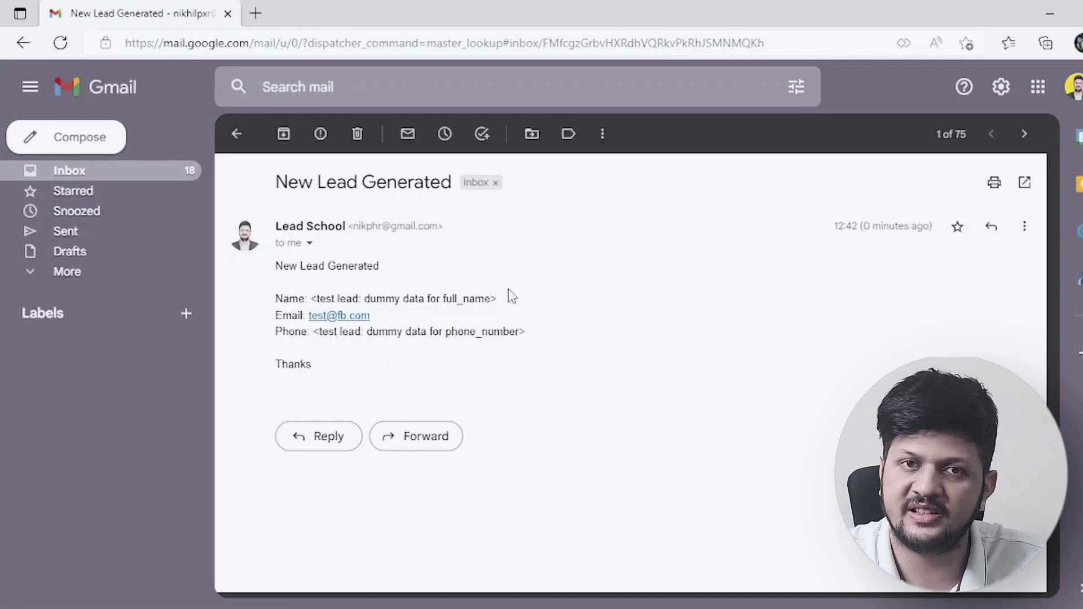
# Return to Pabbly Connect and open the dashboard to review the task allowance and the existing workflows.
pyautogui.hotkey('alt', 'Tab')
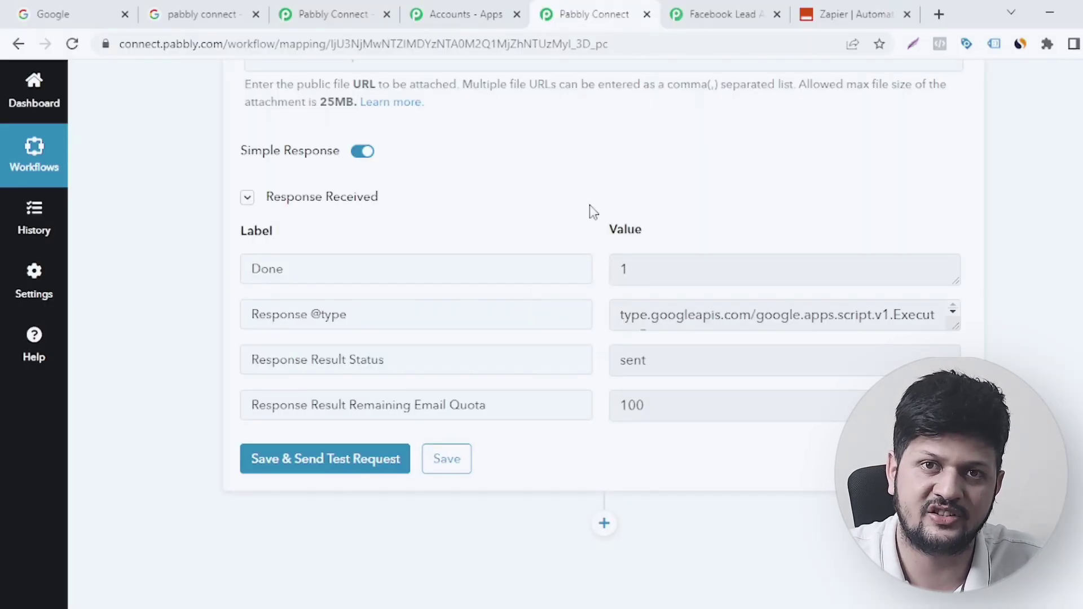
pyautogui.scroll(-4, 484, 435)
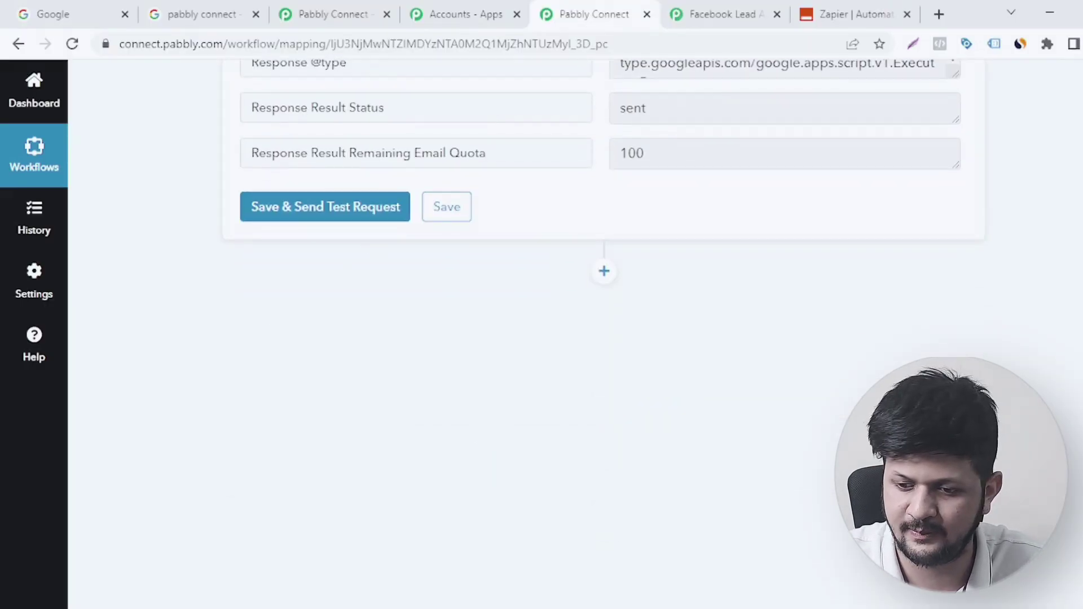
pyautogui.scroll(15, 542, 333)
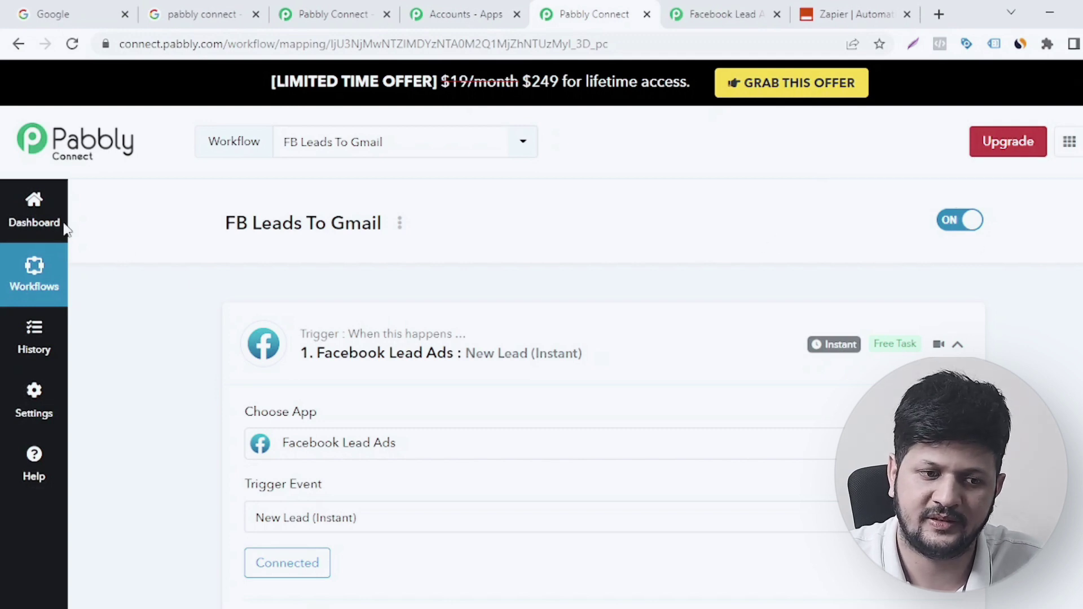
pyautogui.click(46, 222)
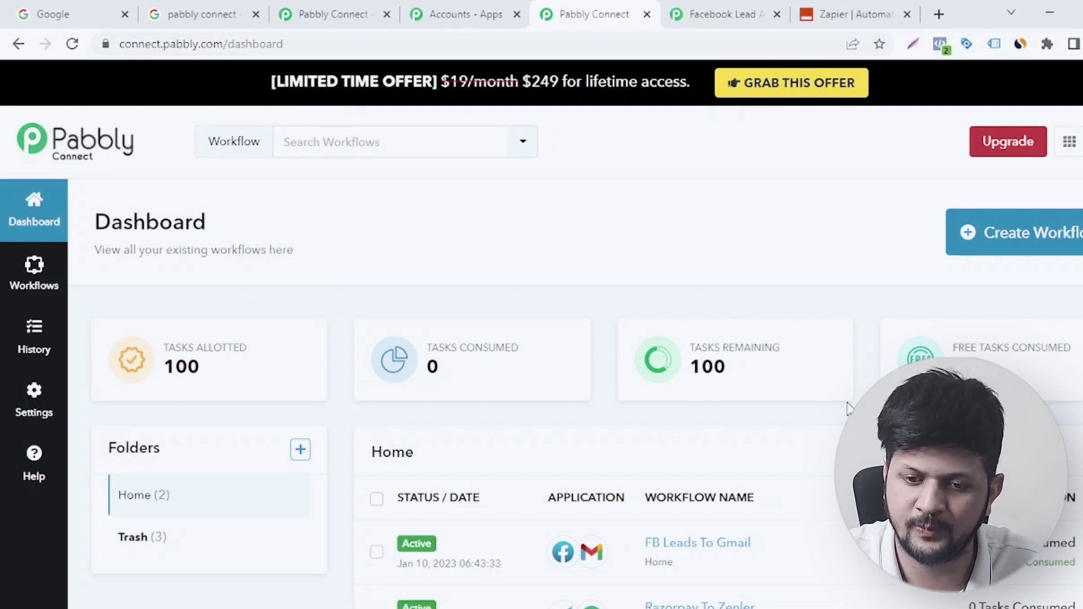
pyautogui.moveTo(846, 405)
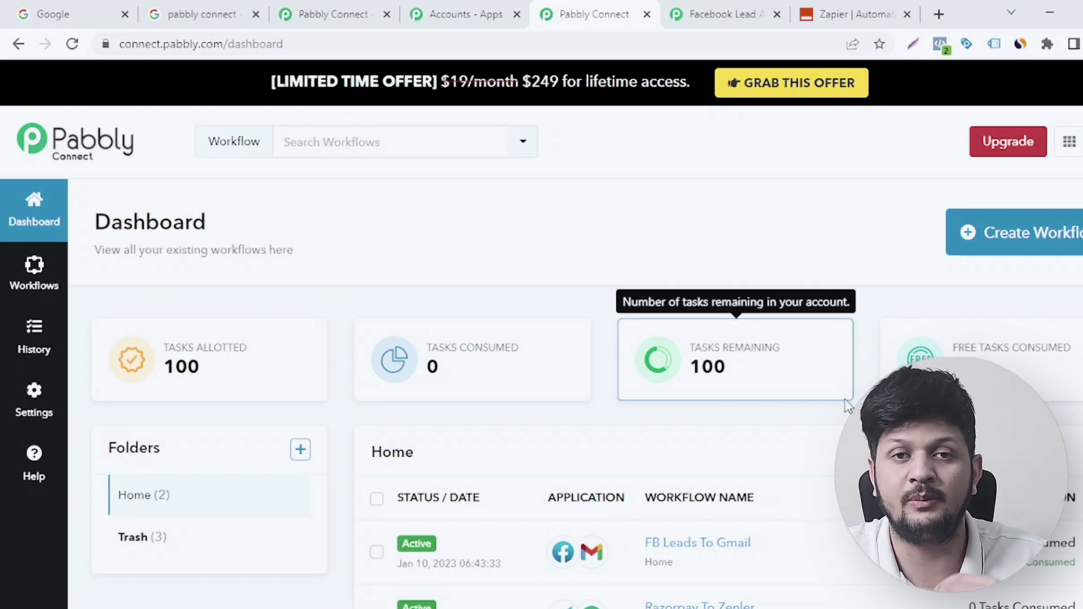